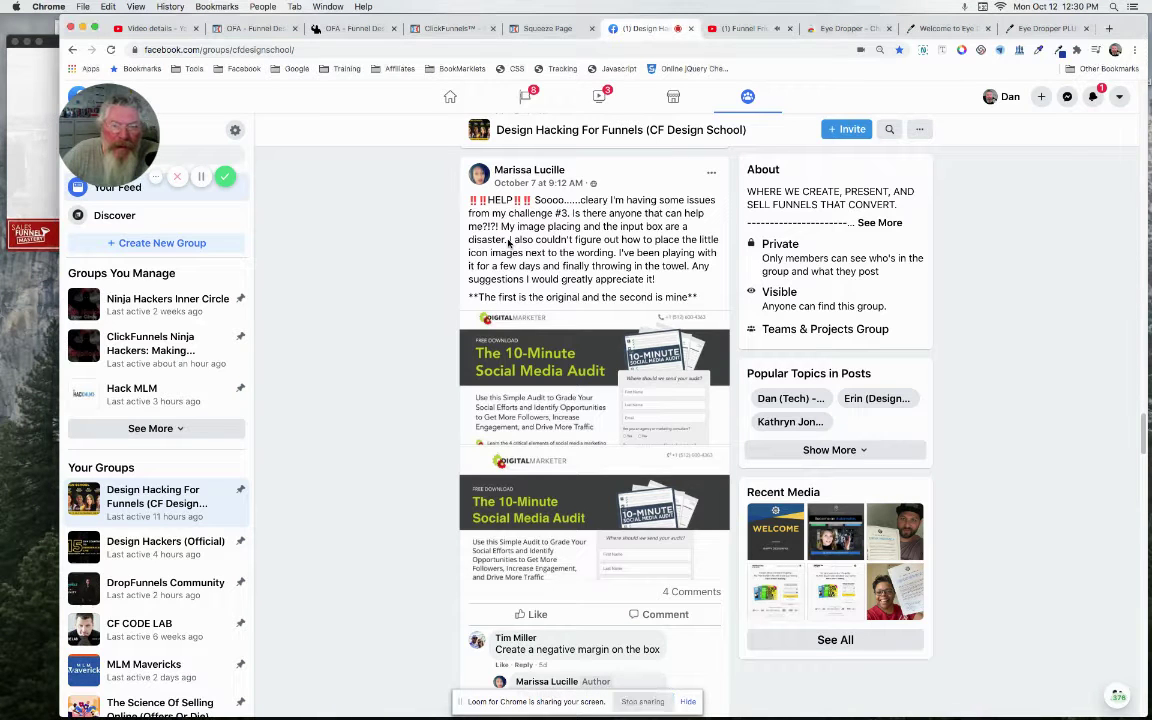
Highlight the post's question about placing icon images next to the wording, and switch to the ClickFunnels squeeze page editor
left_click_drag(508, 242, 622, 251)
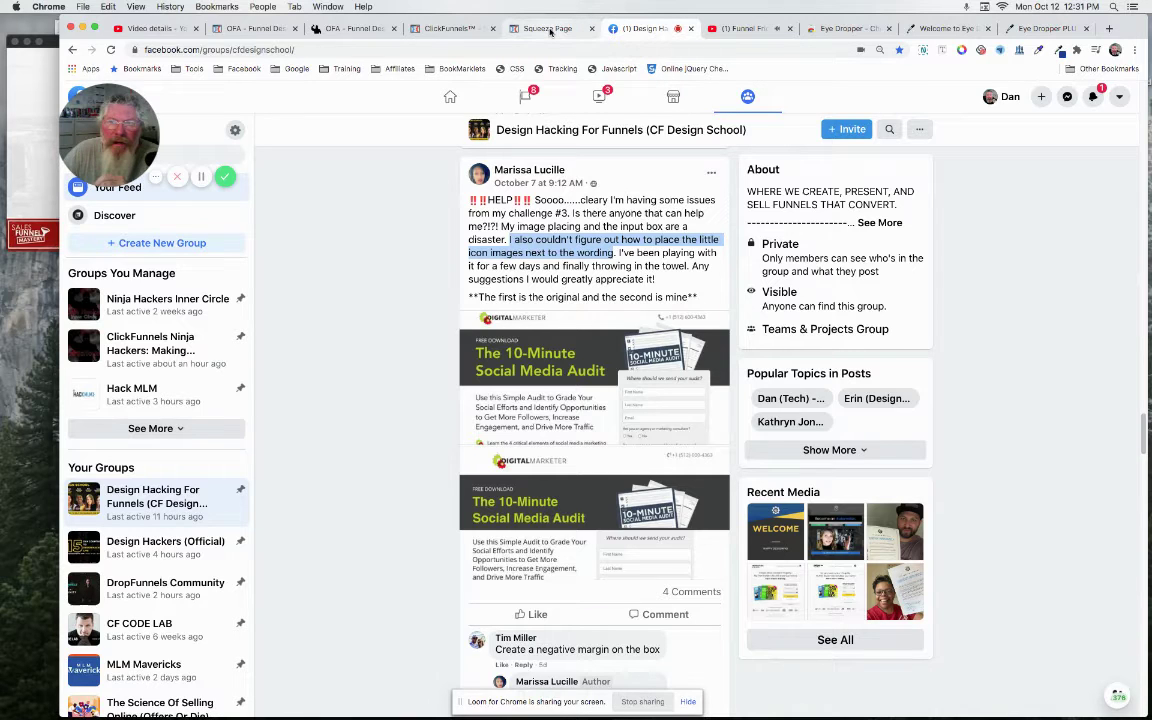
left_click(549, 29)
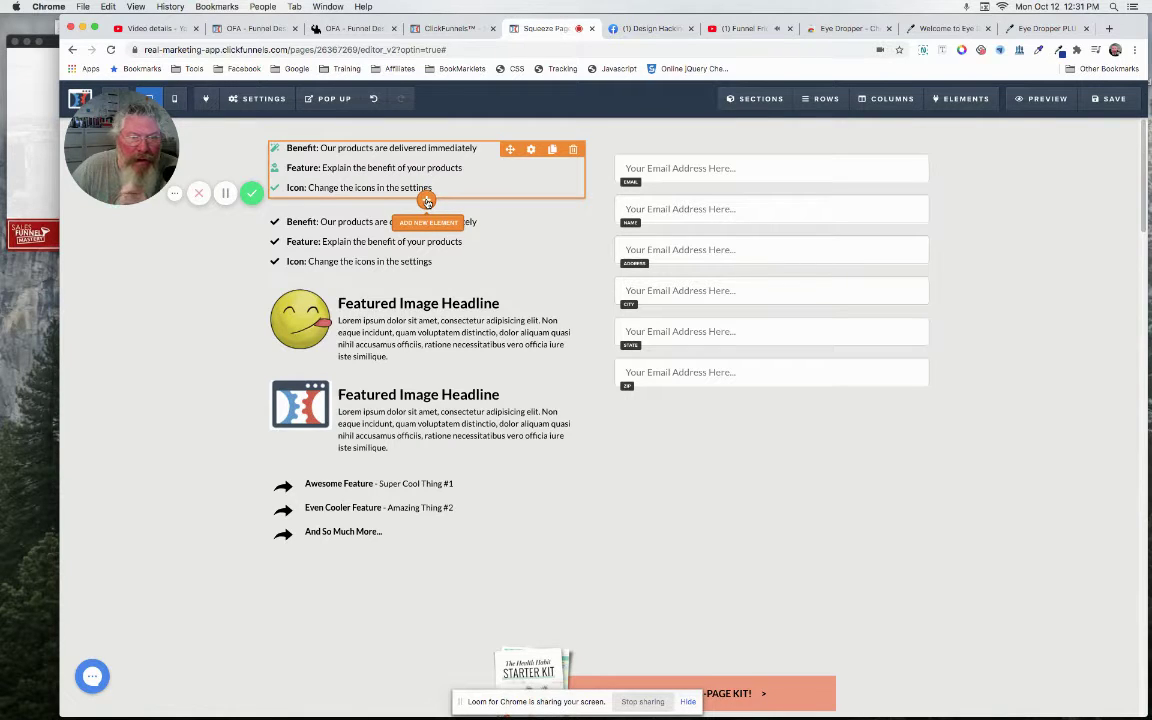
Insert another bullet list element below the first bullet list, and delete the third bullet list from the column
left_click(427, 202)
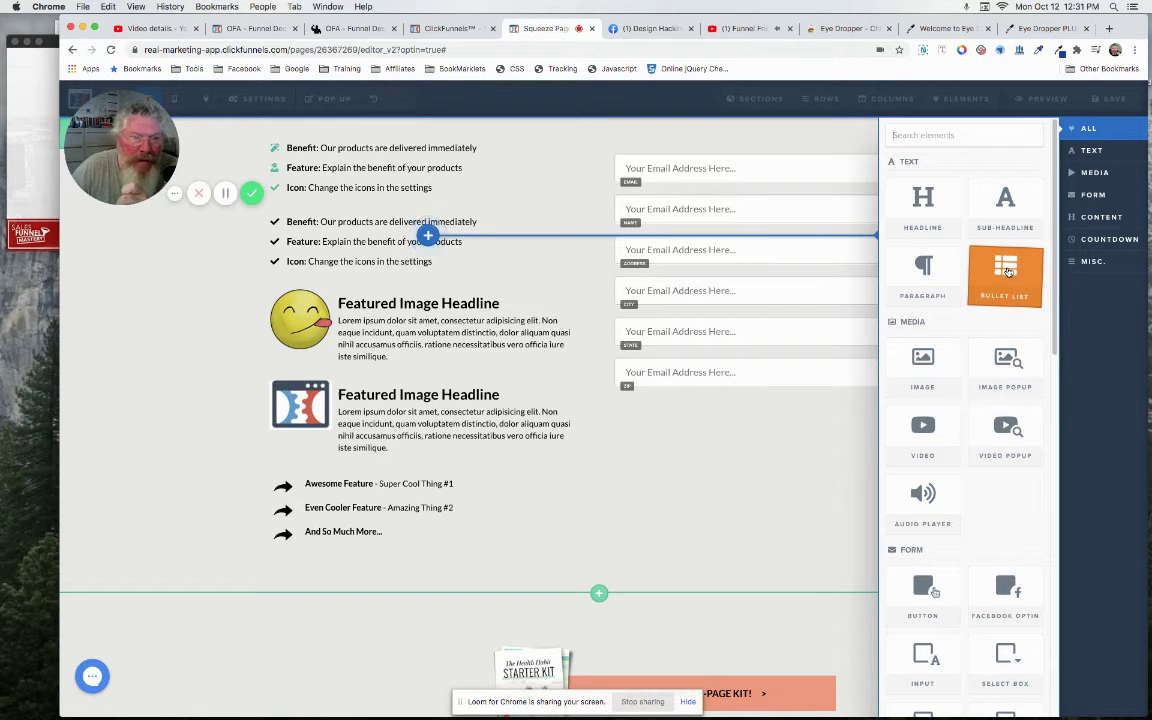
left_click(1007, 267)
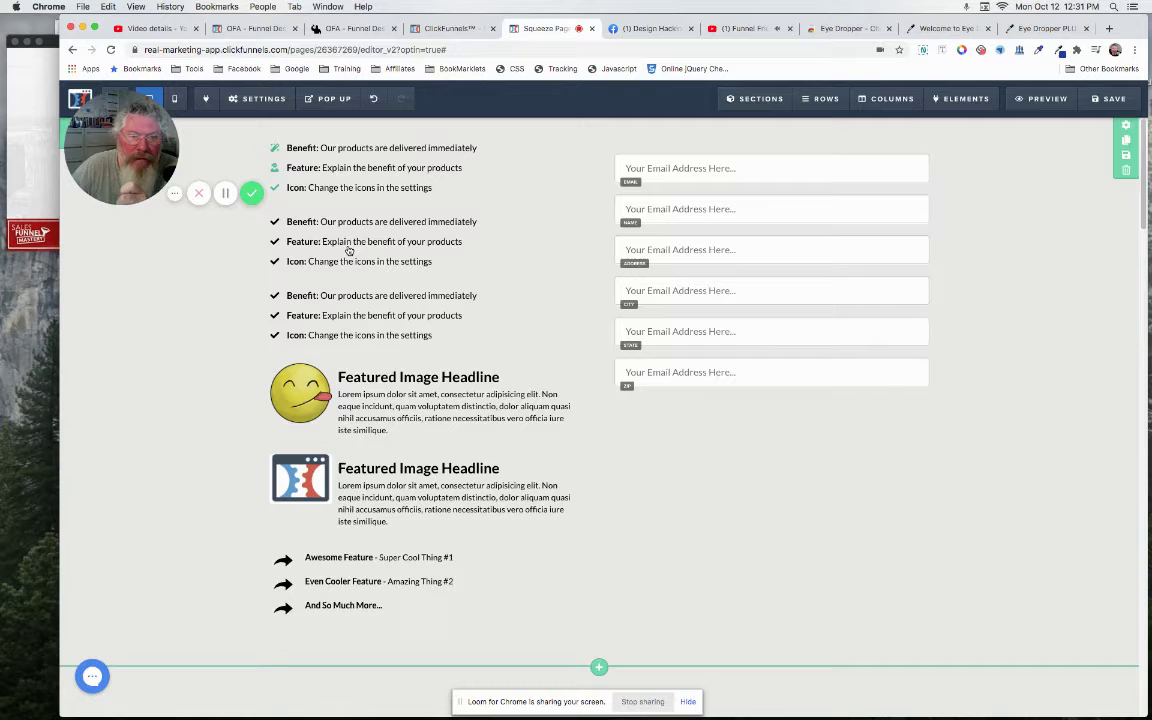
left_click(573, 283)
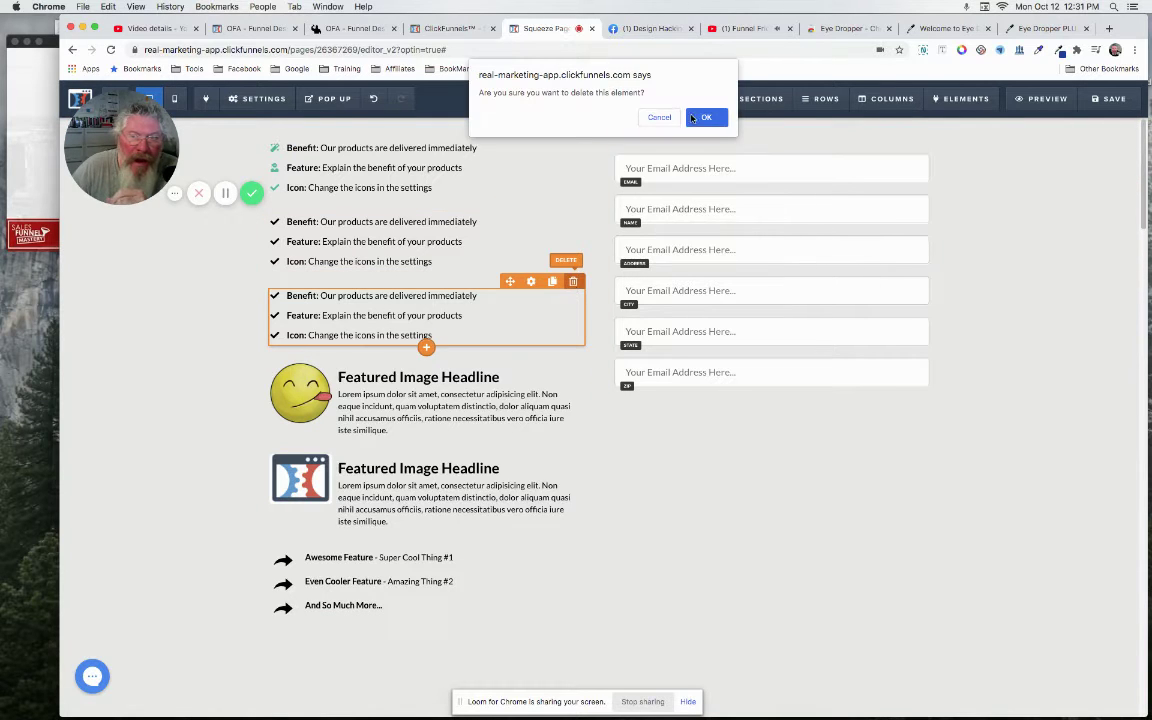
left_click(700, 116)
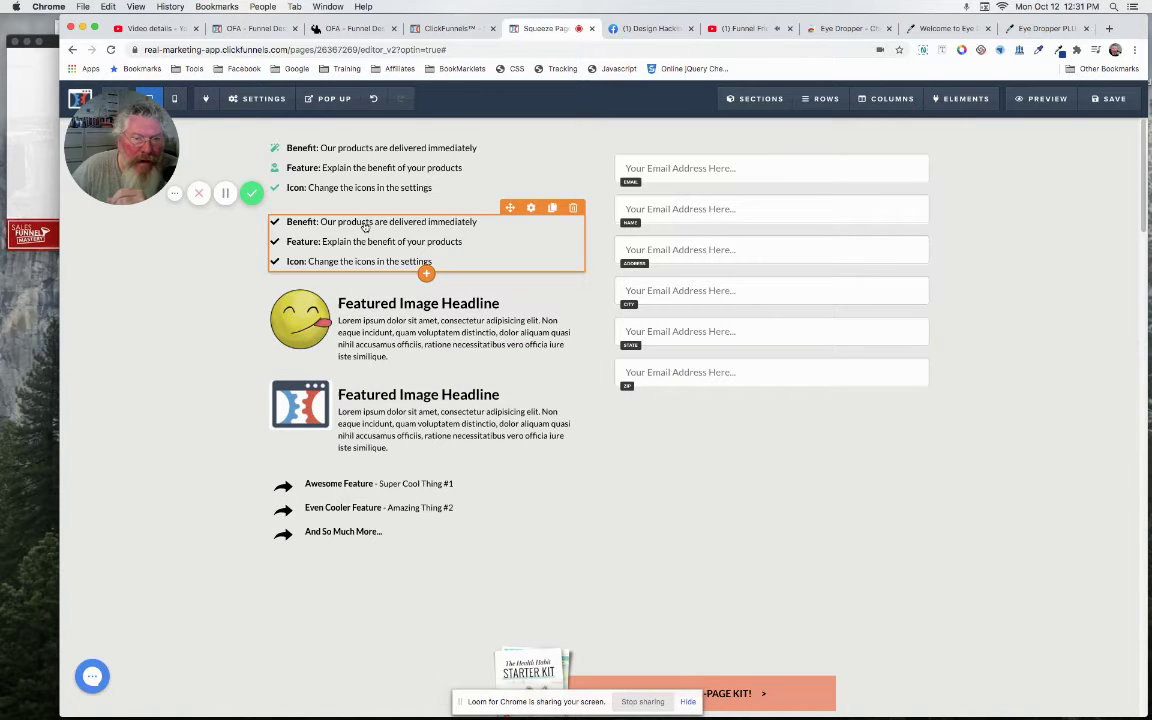
Replace "products" with "sdsdfdsh" in the second bullet list's Benefit line and set that list's font size to 22
double_click(365, 224)
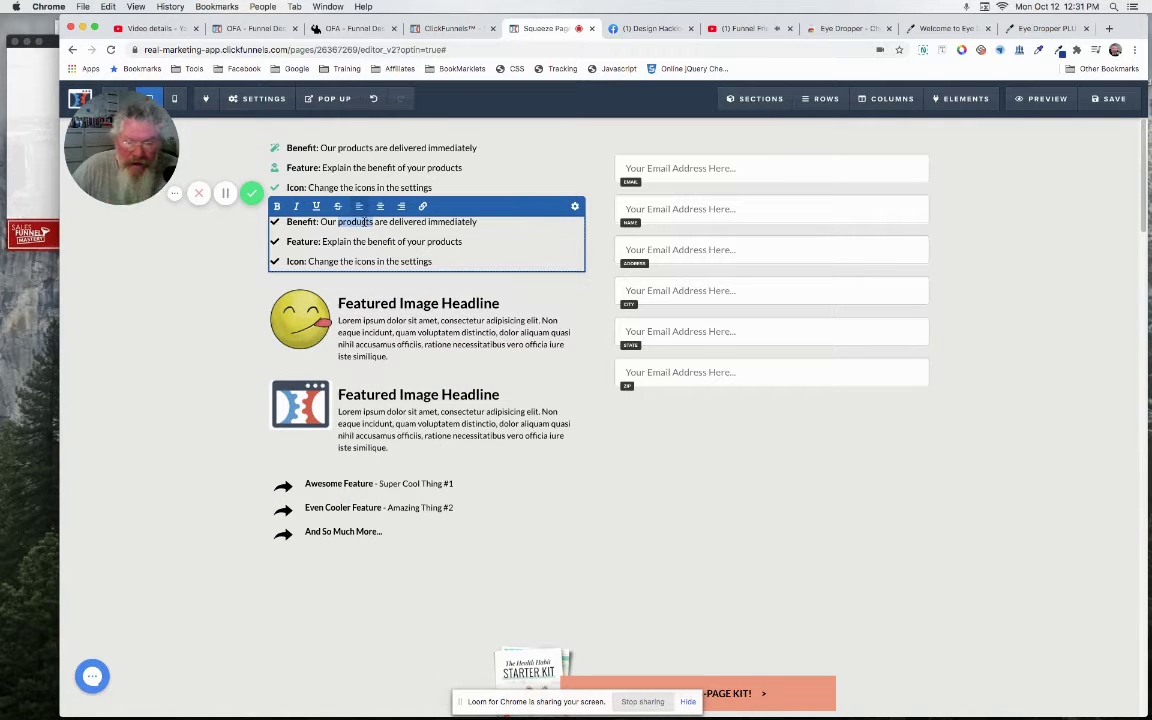
type("sdsdfdsh")
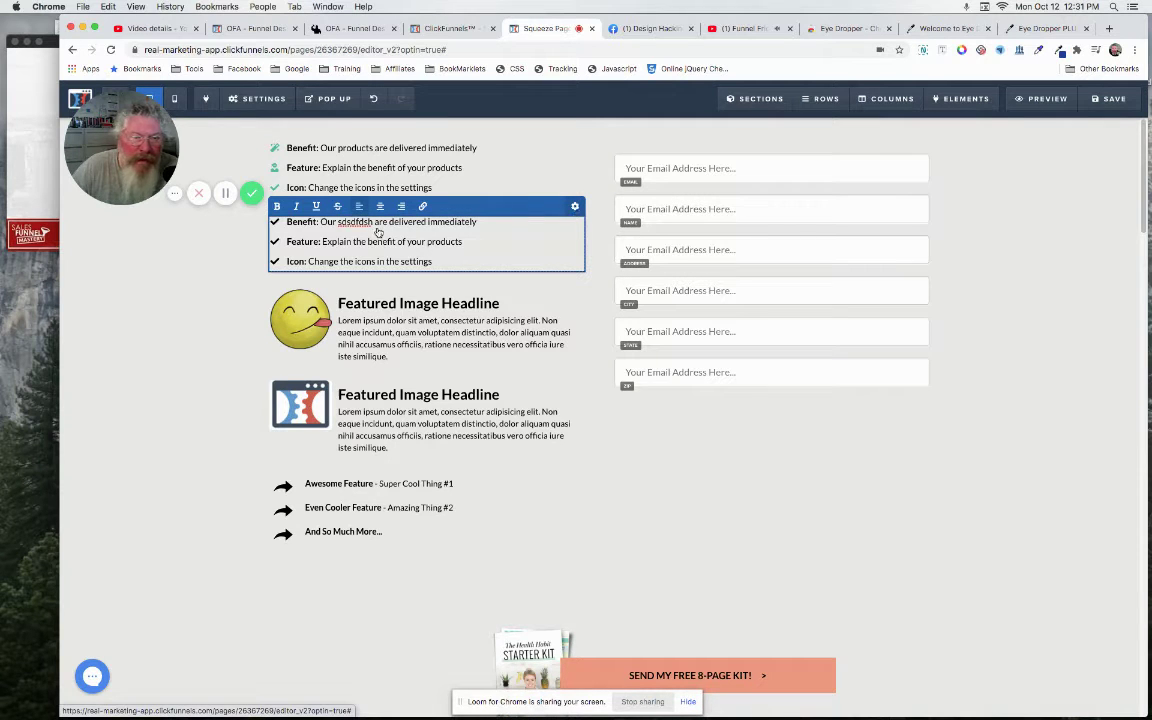
left_click(303, 214)
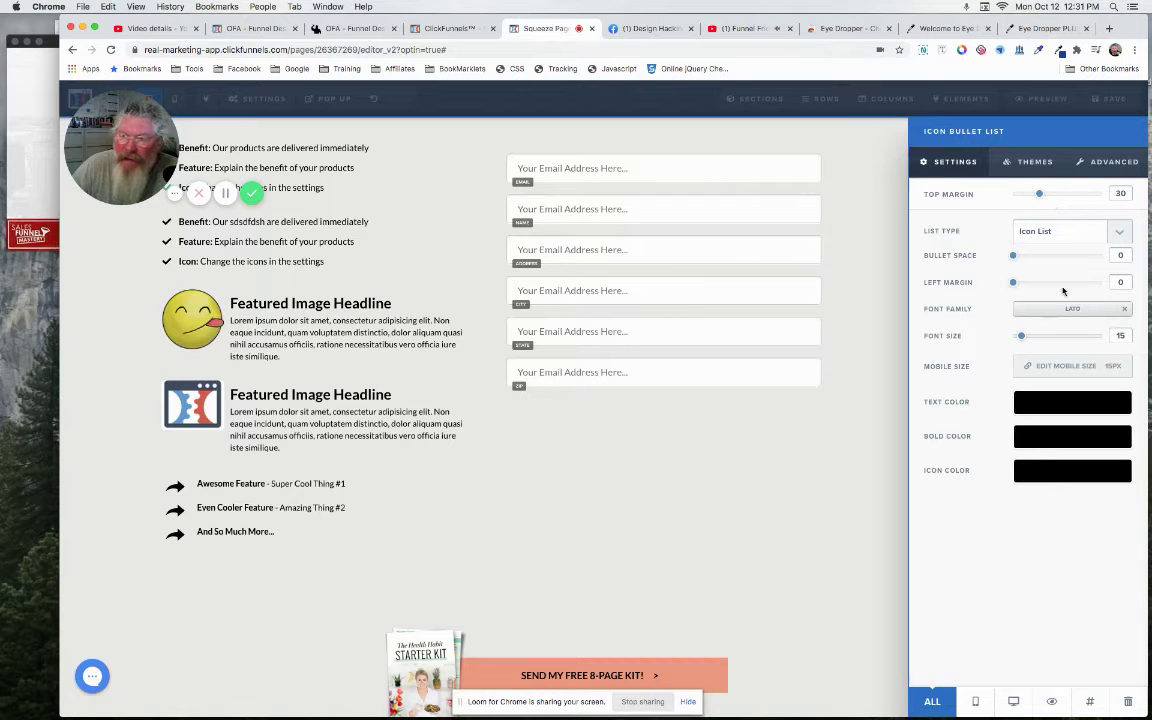
left_click_drag(1033, 336, 1030, 337)
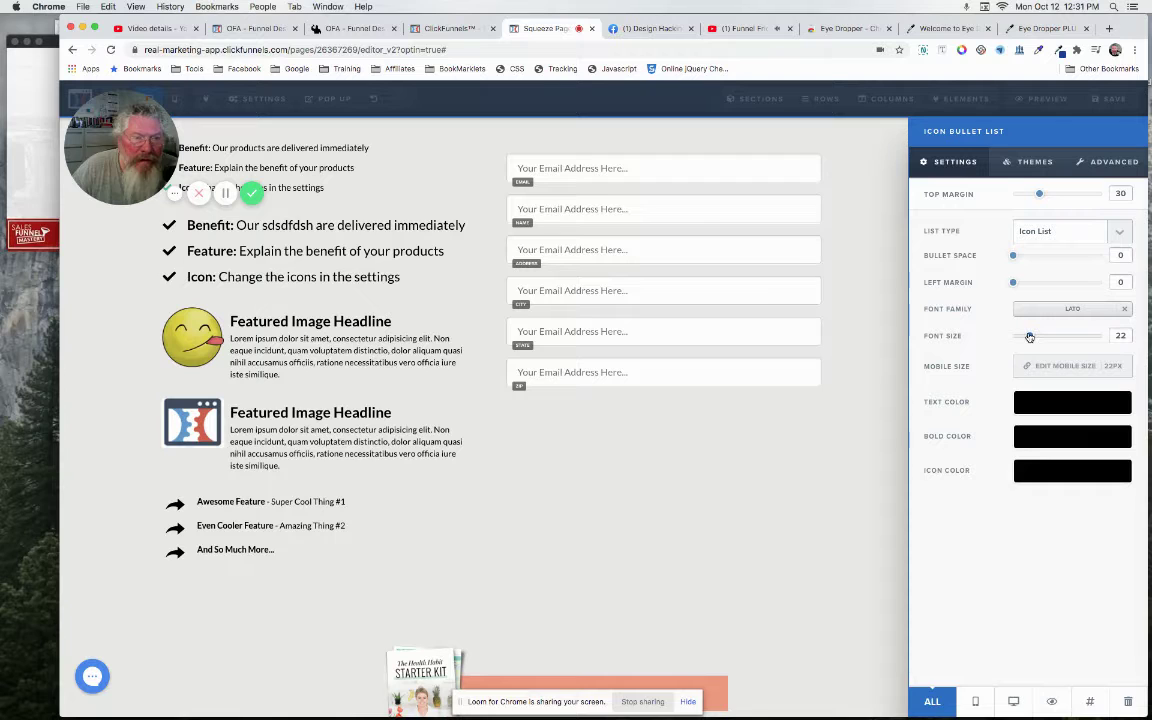
Try the Ordered List type on the second bullet list, and return it to Icon List
left_click(1108, 162)
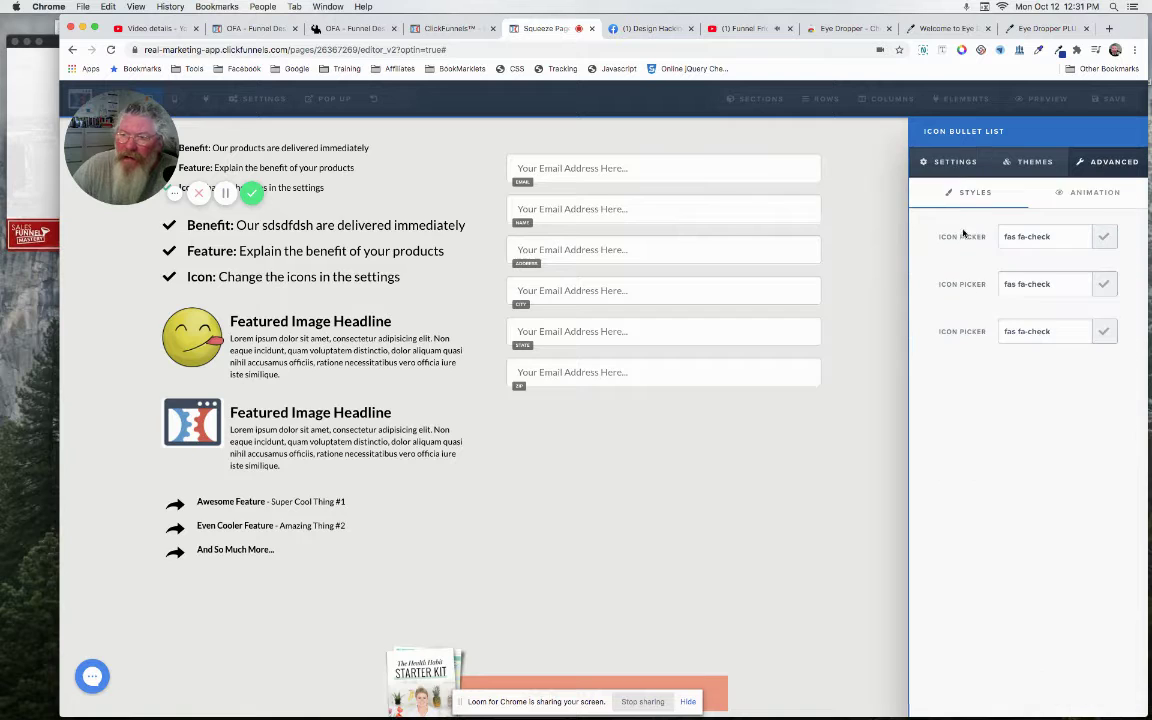
left_click(955, 163)
left_click(1047, 231)
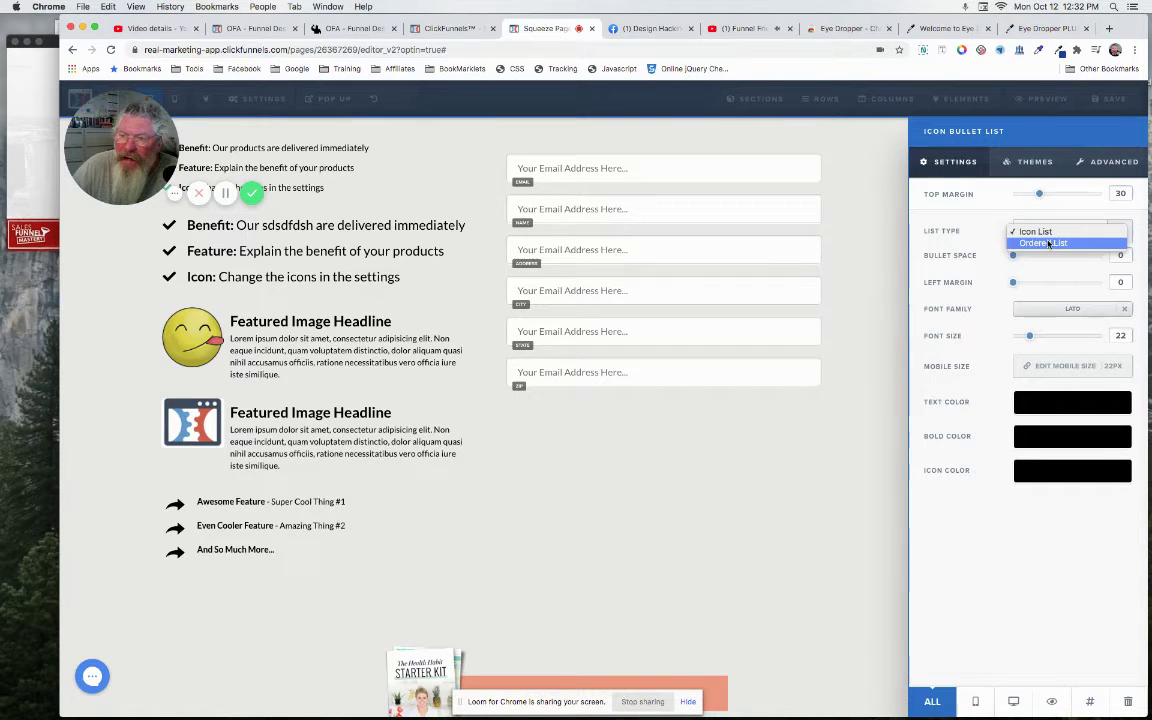
left_click(1047, 244)
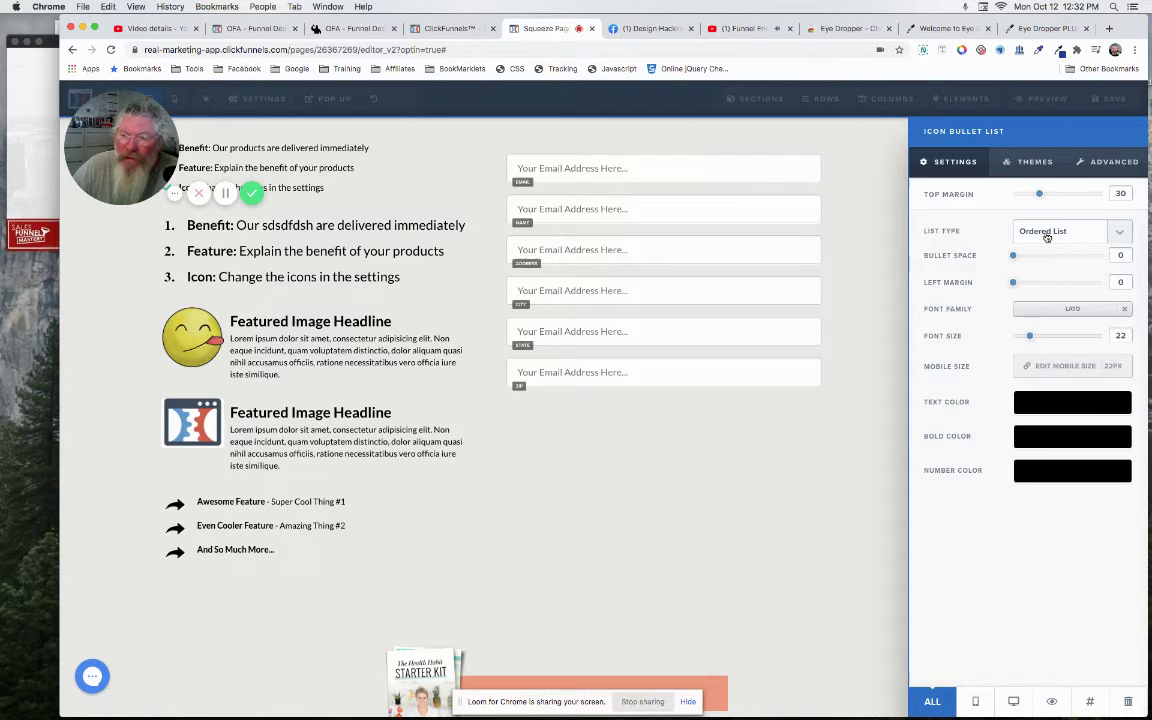
left_click(1047, 234)
left_click(1045, 223)
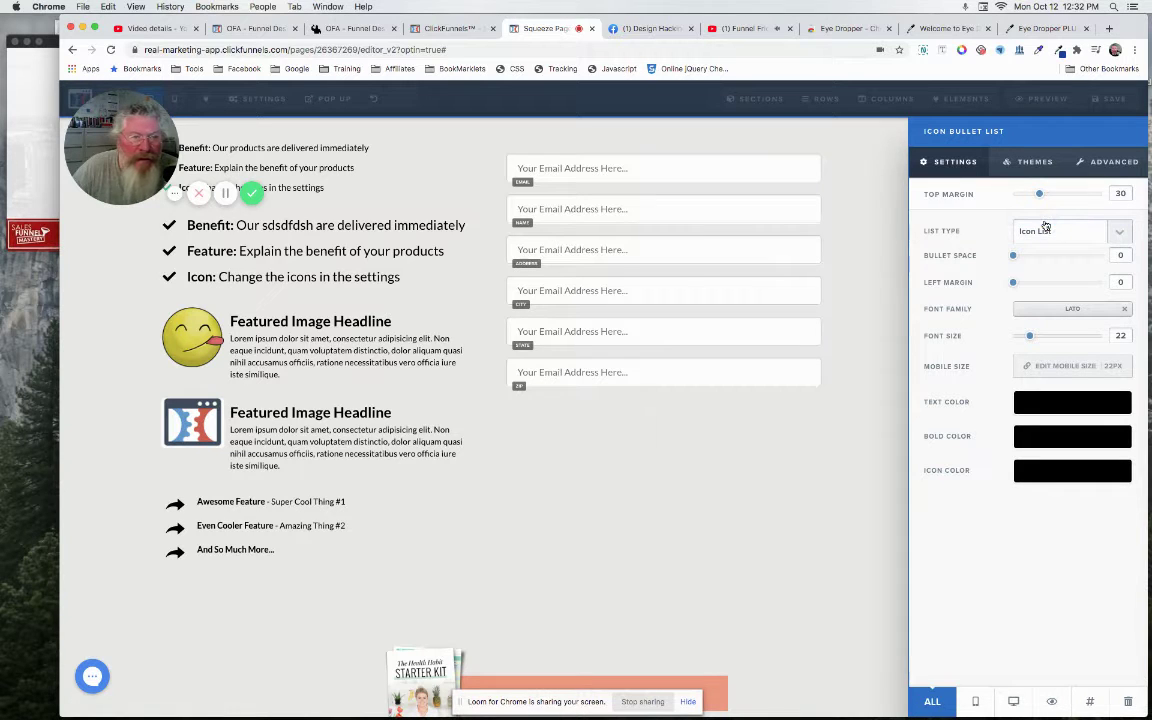
Filter the icons by "magic" and set the Benefit bullet's icon to the magic wand, fas fa-magic
left_click(1113, 166)
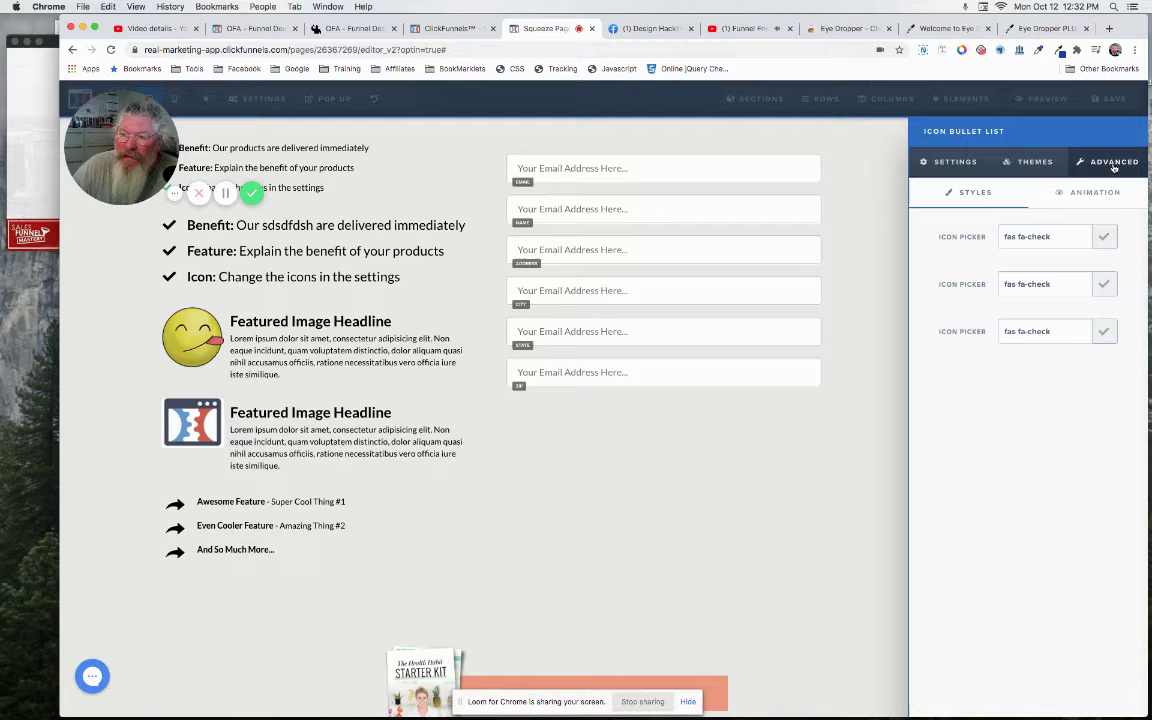
left_click(1059, 237)
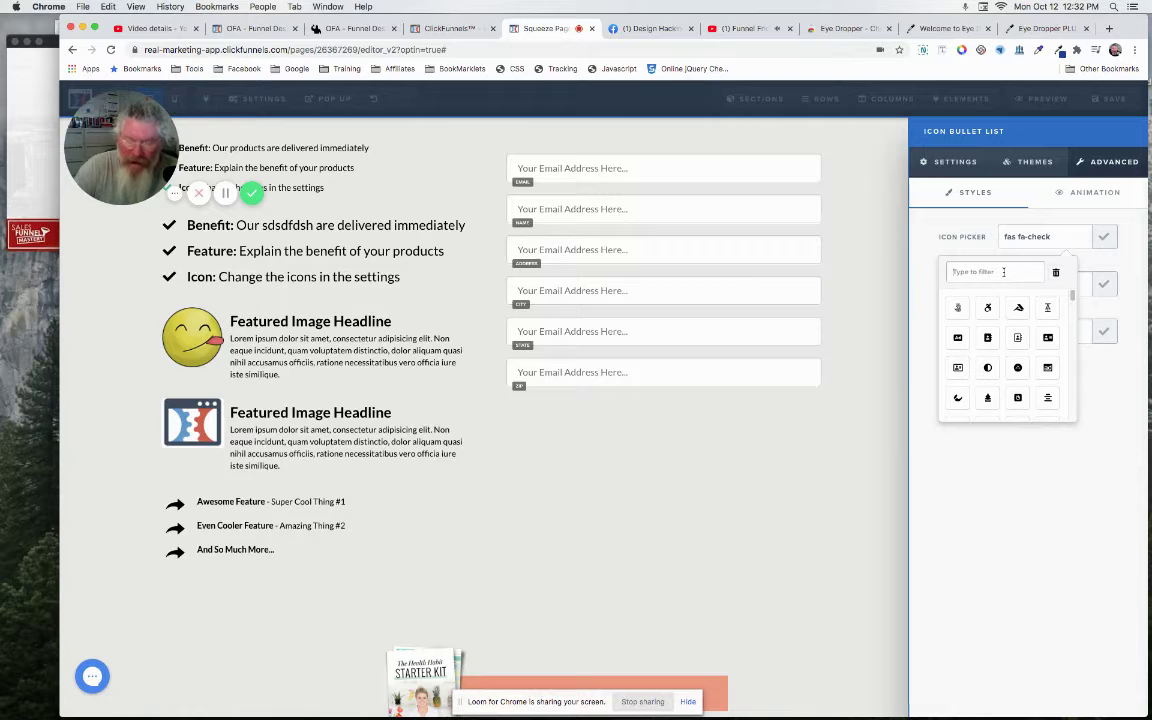
type("m")
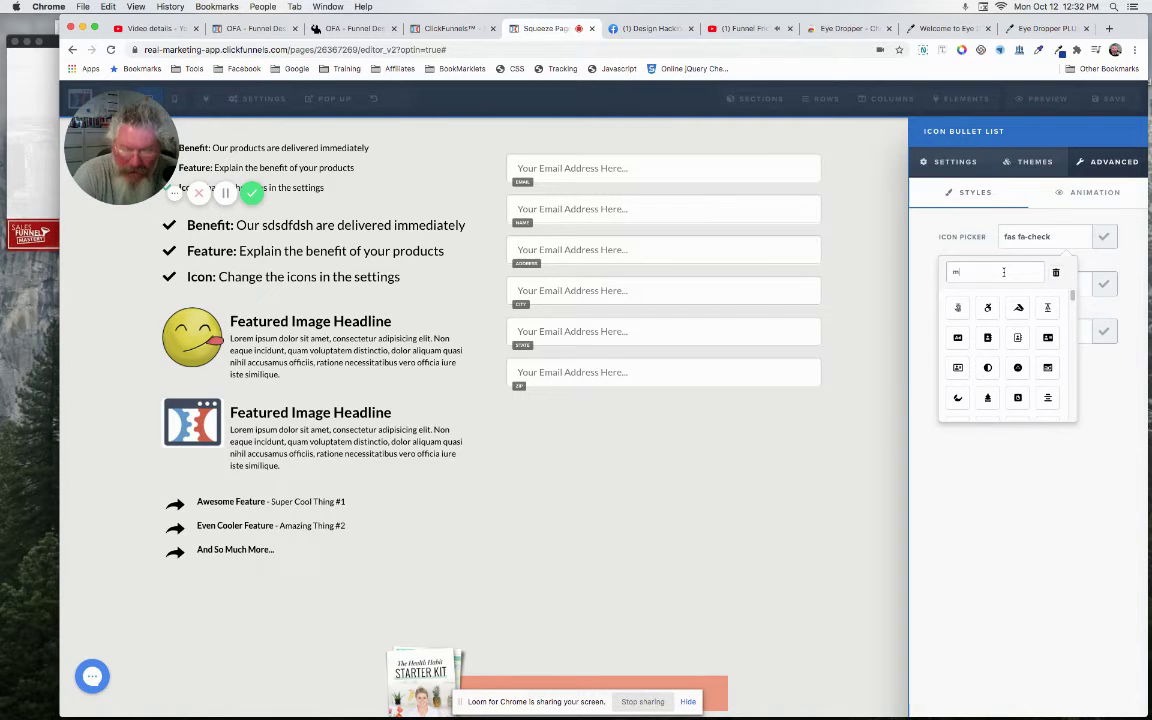
type("agic")
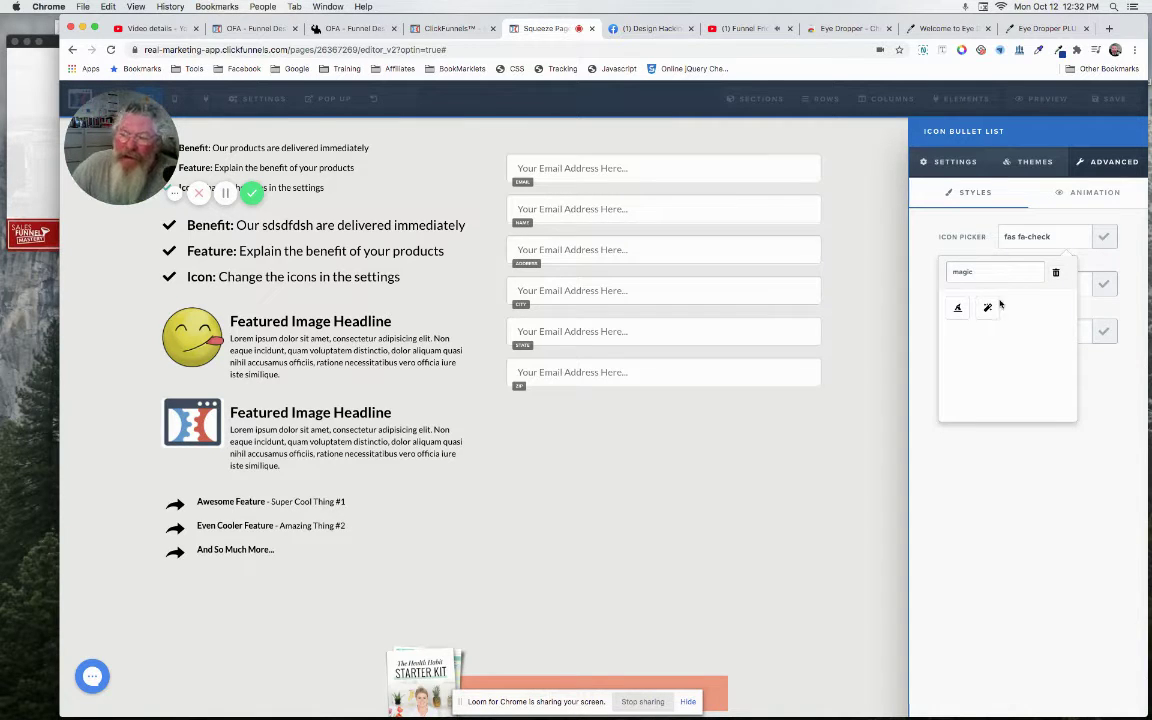
left_click(988, 312)
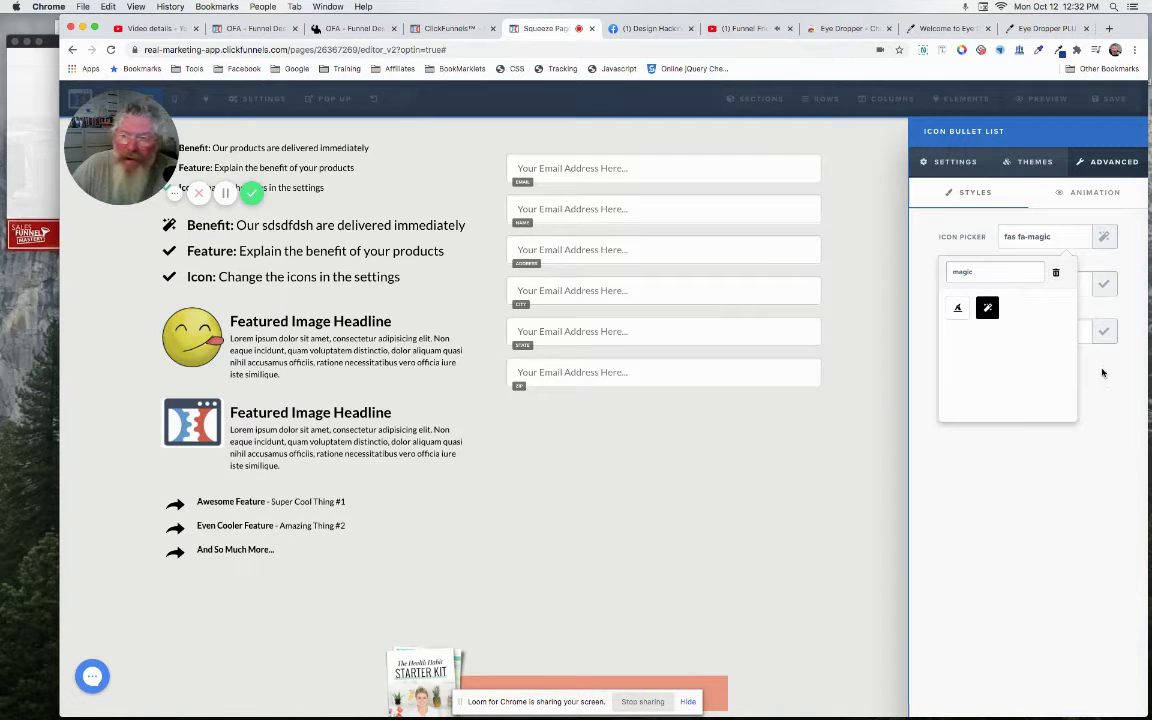
Filter the icons by "magic" and set the Feature bullet's icon to the wizard hat, fas fa-hat-wizard
left_click(1105, 287)
left_click(1105, 287)
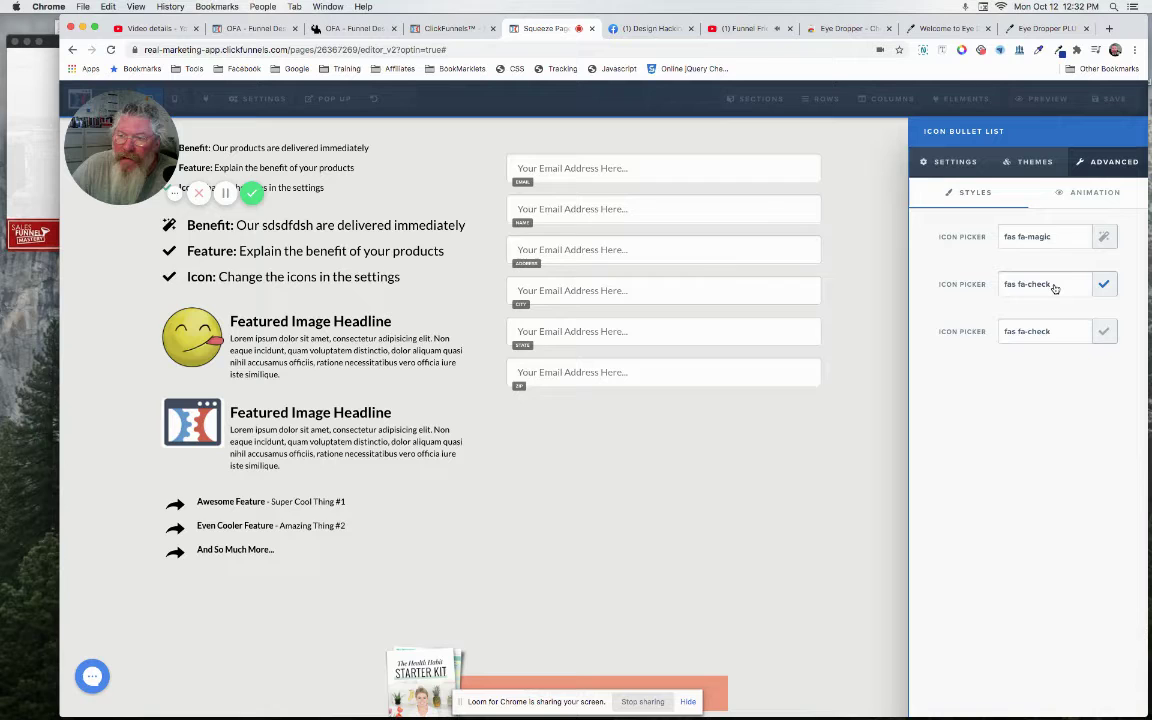
left_click(1050, 286)
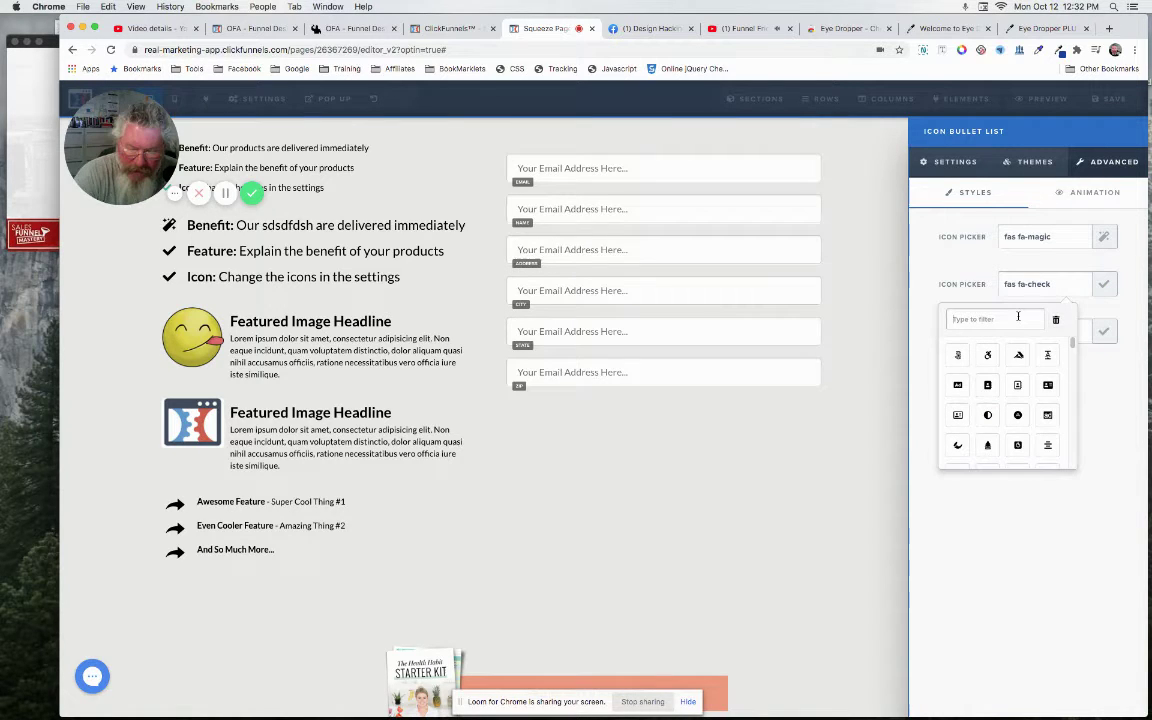
type("magic")
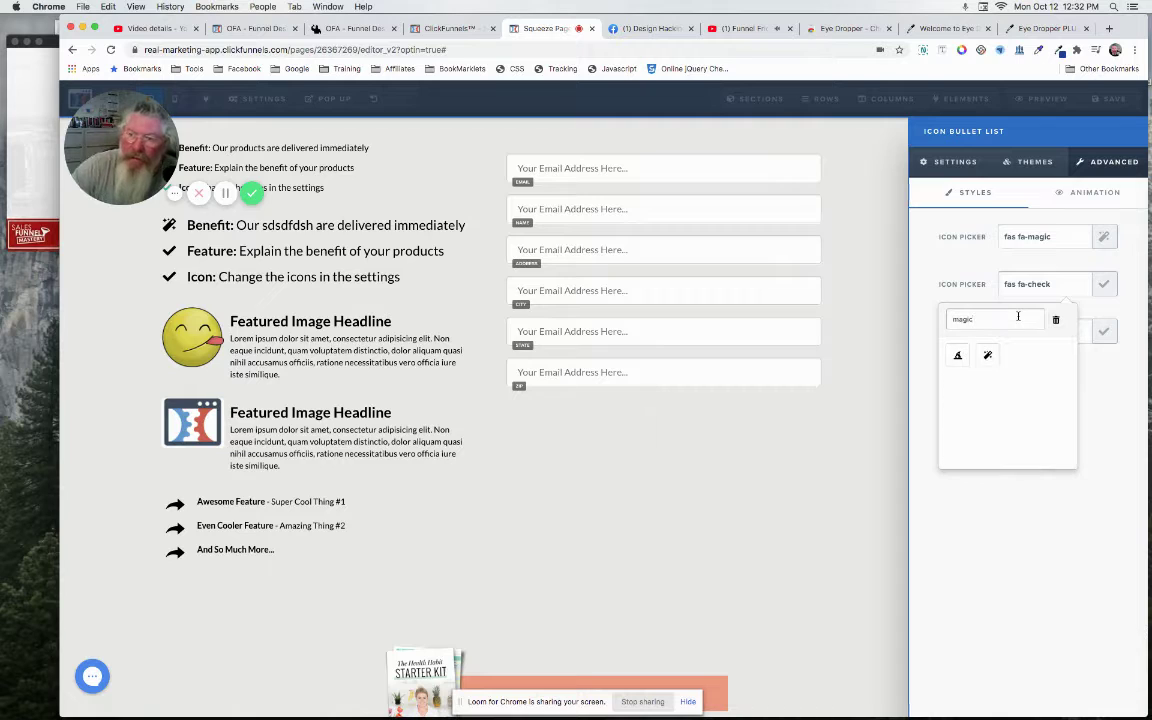
left_click(958, 357)
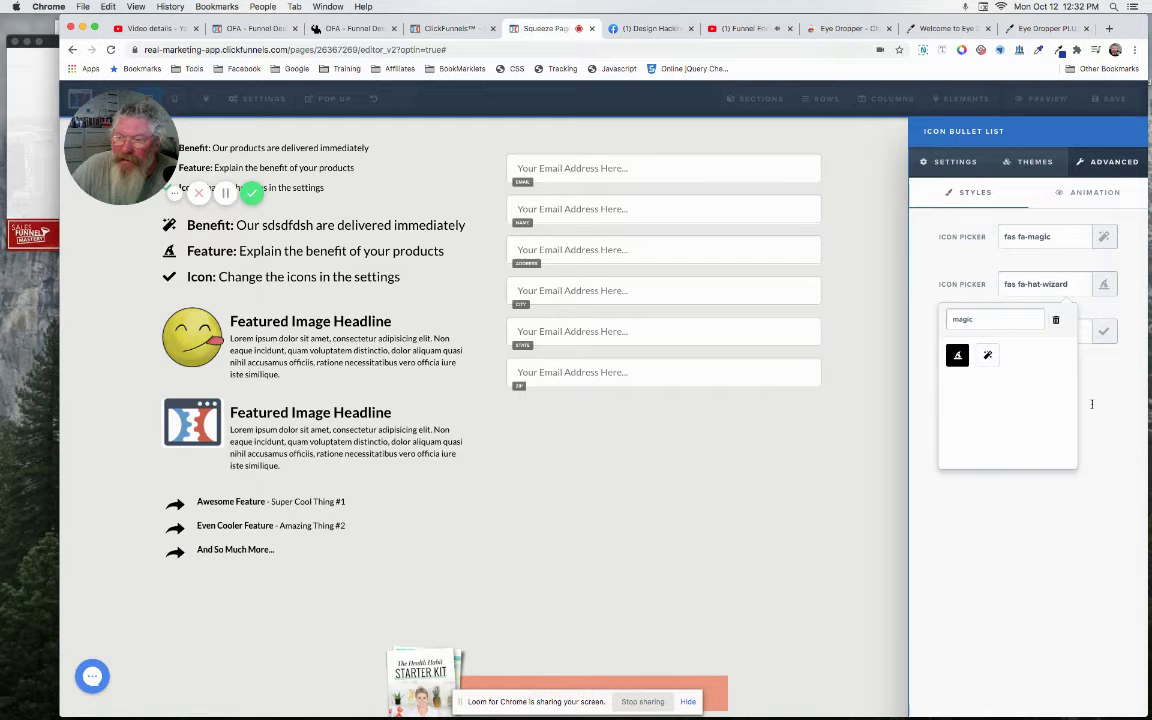
Filter the icons by "arr" and set the third bullet's icon to the double angle pointing right
left_click(1103, 331)
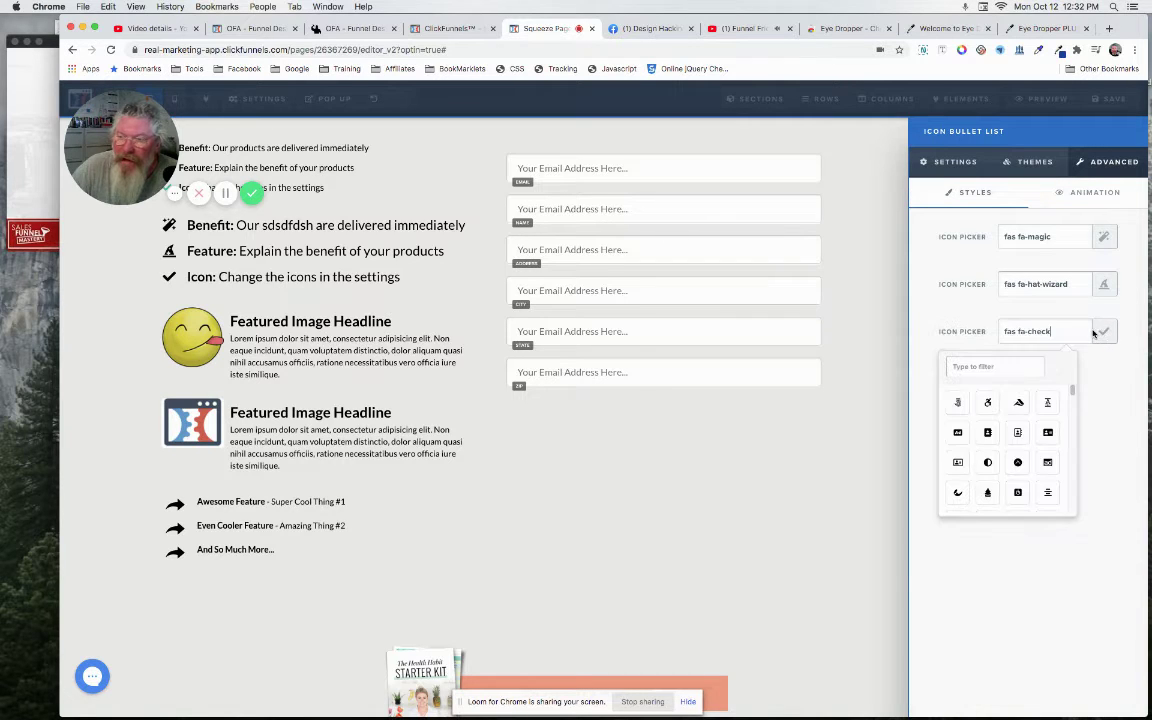
left_click(1000, 368)
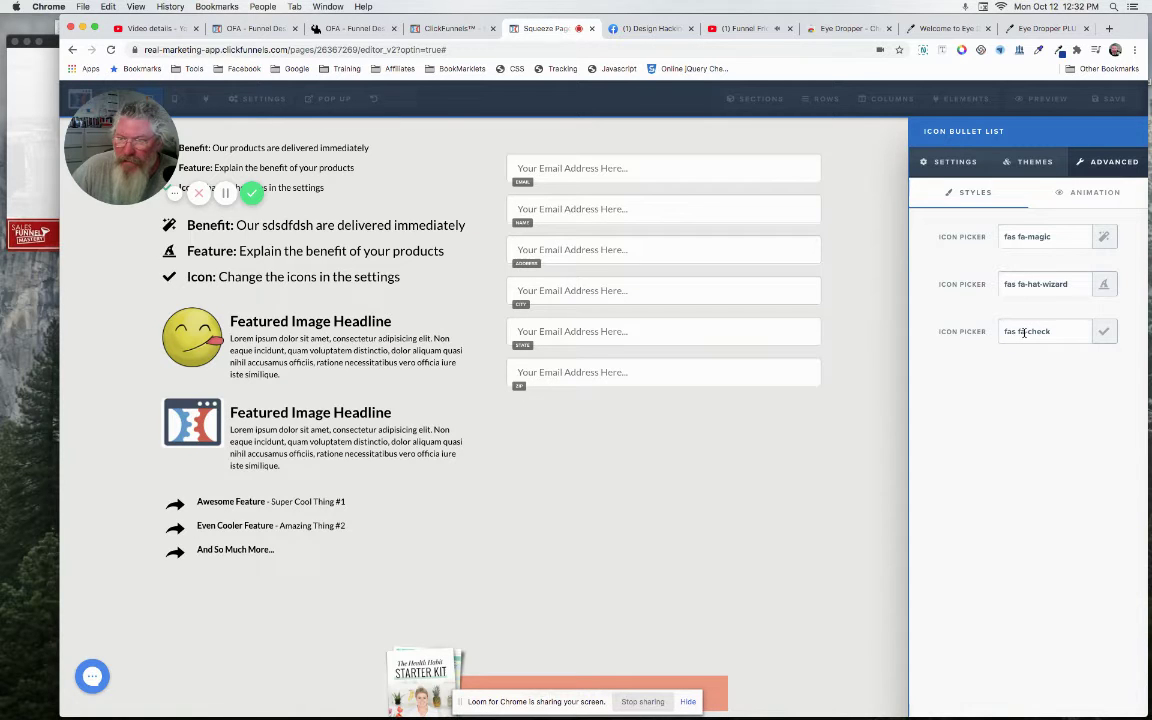
left_click(1021, 332)
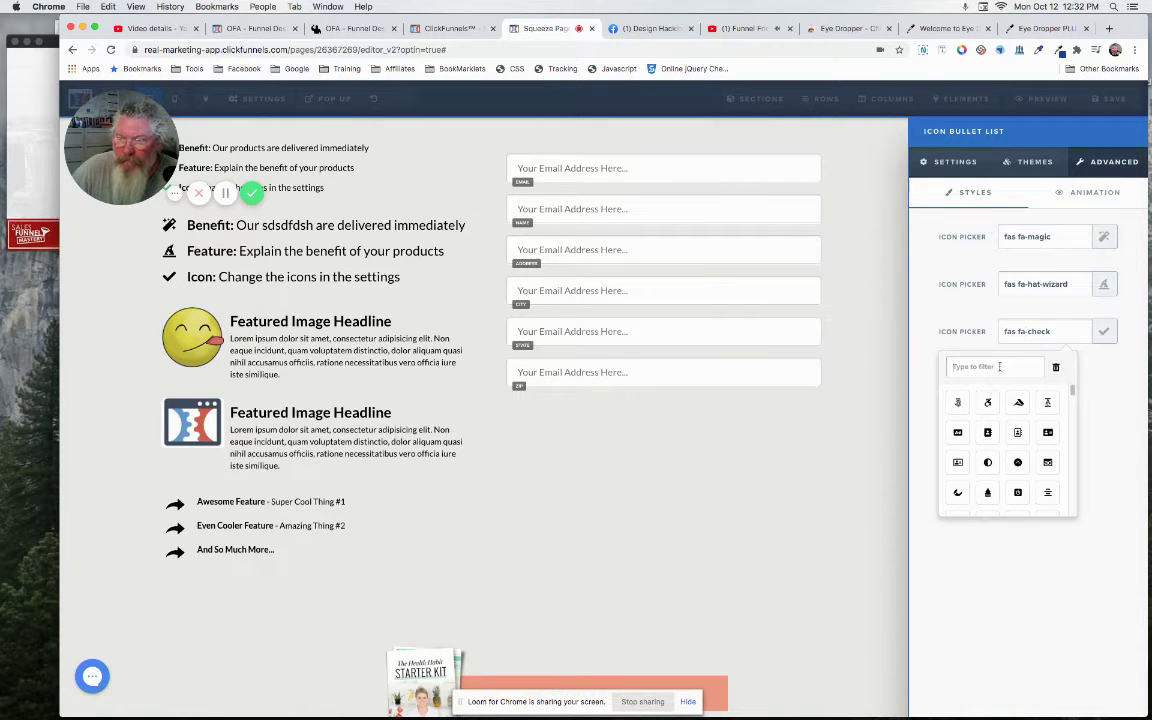
left_click(999, 367)
type("arr")
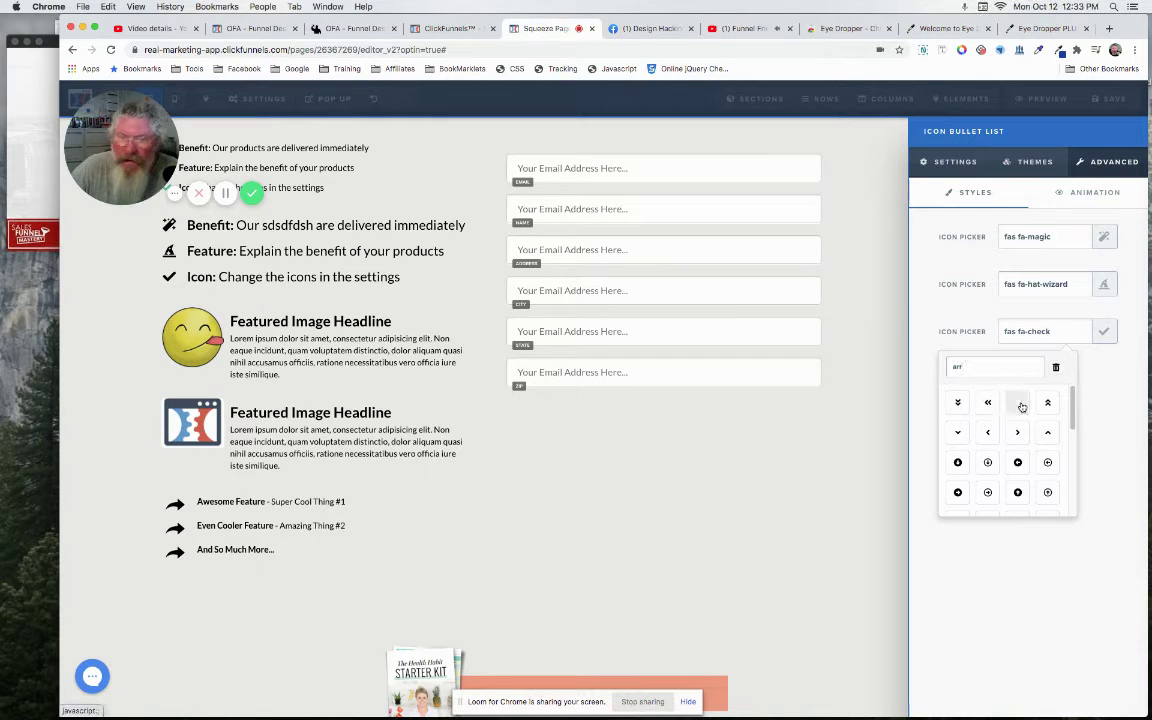
left_click(1018, 403)
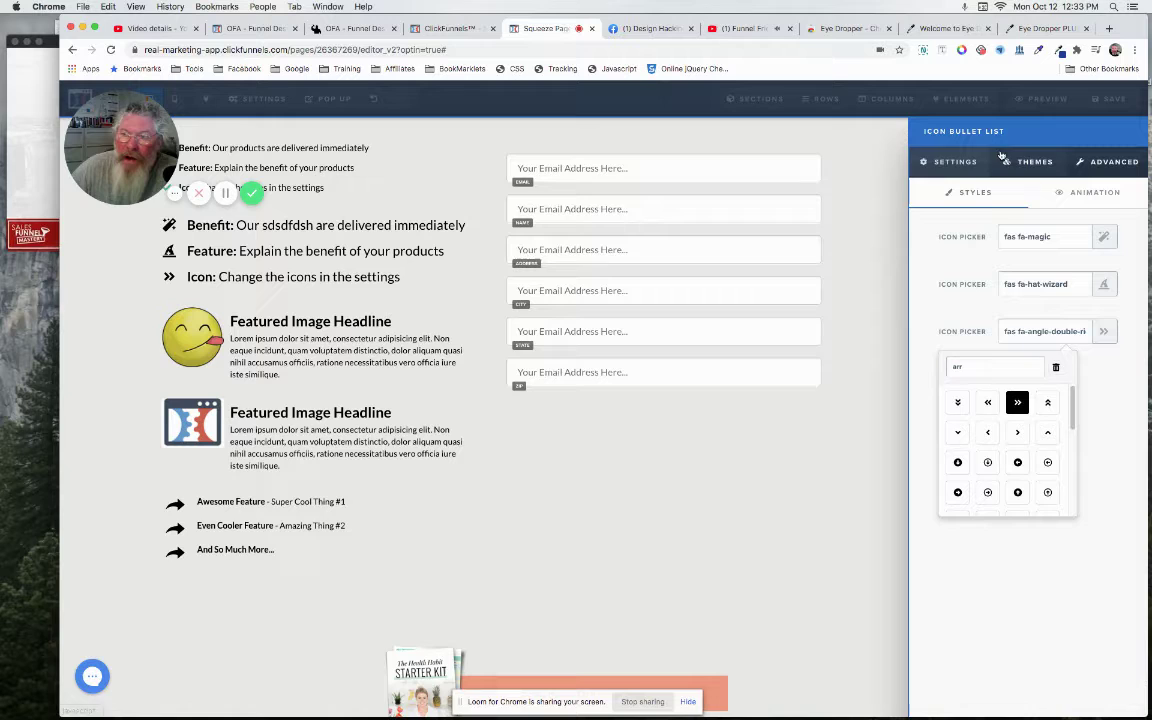
Set the bullet list's icon color to the red conversion color #e43b2c
left_click(955, 162)
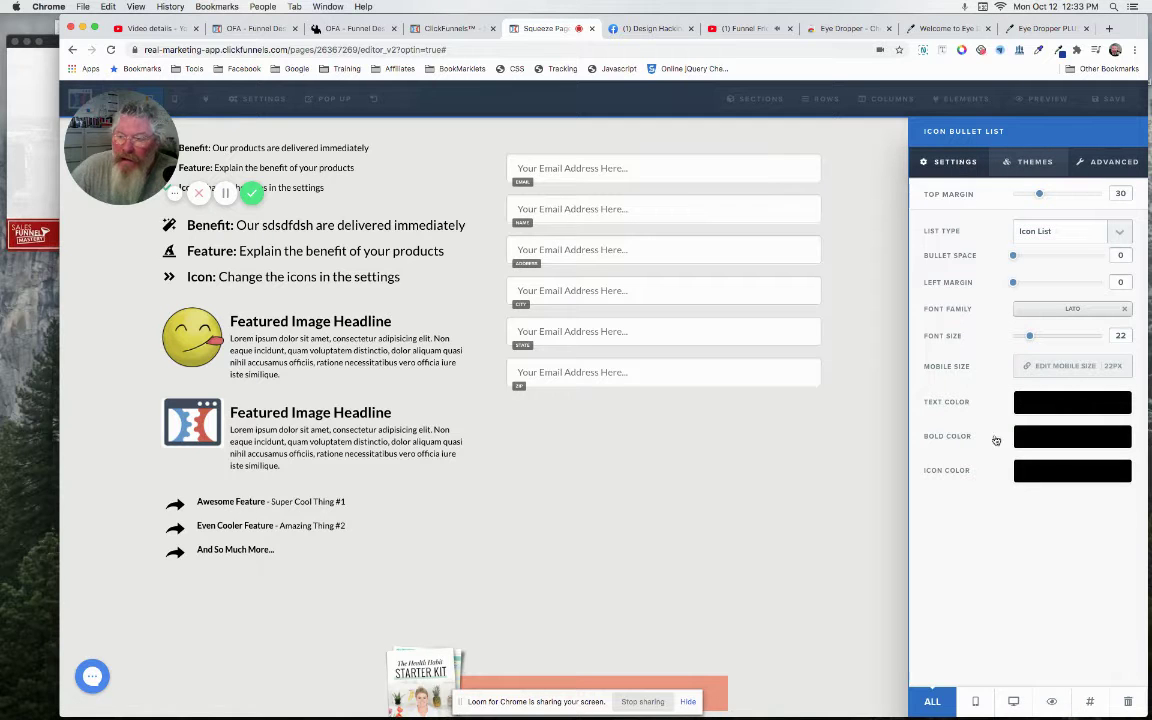
left_click(1043, 477)
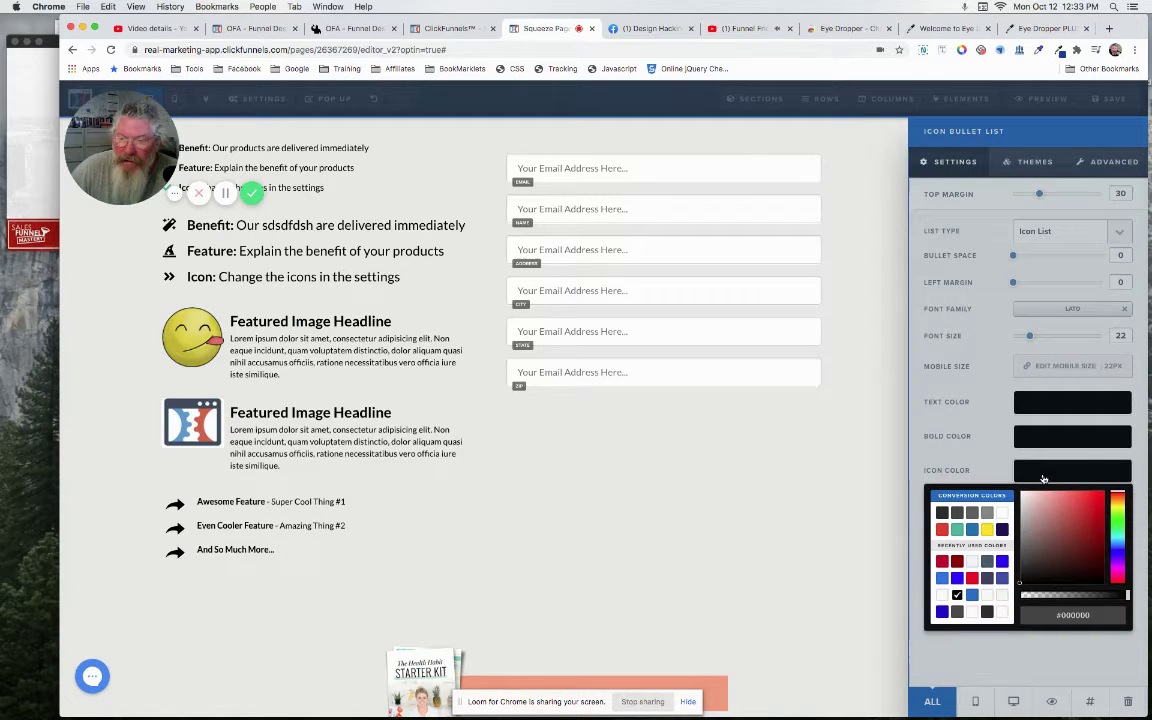
left_click(942, 530)
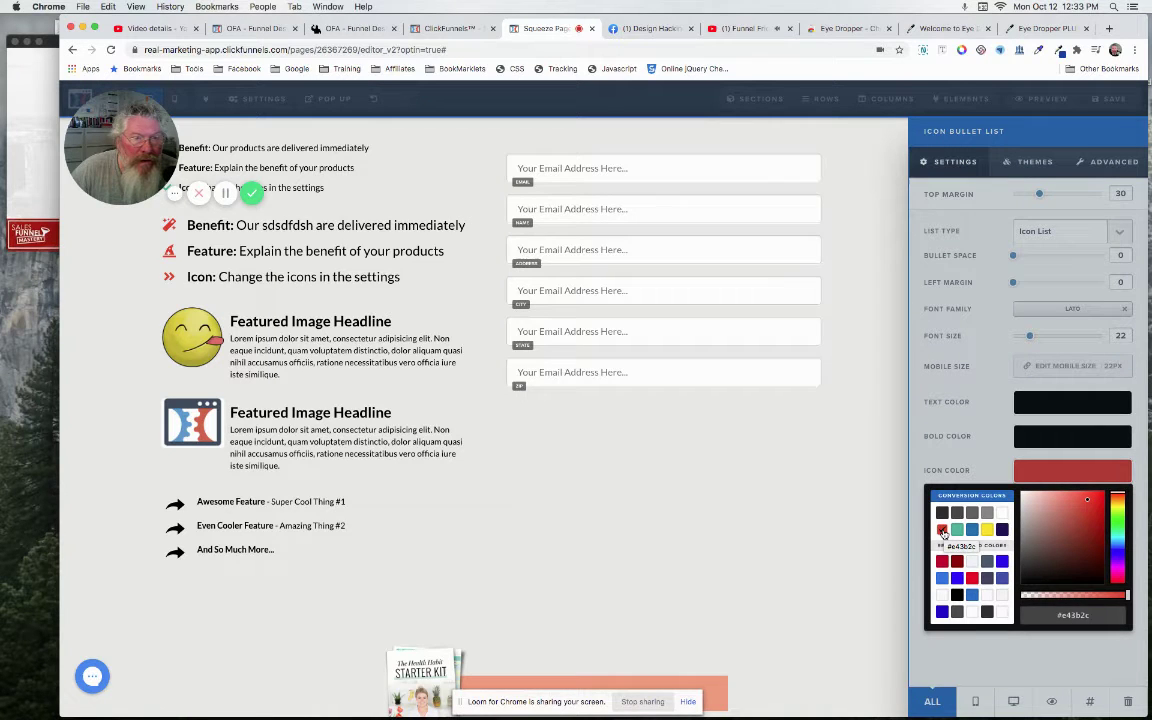
left_click(982, 404)
Set the bullet list's text color to gray #888888 and its bold color to green #42b99f
left_click(1040, 401)
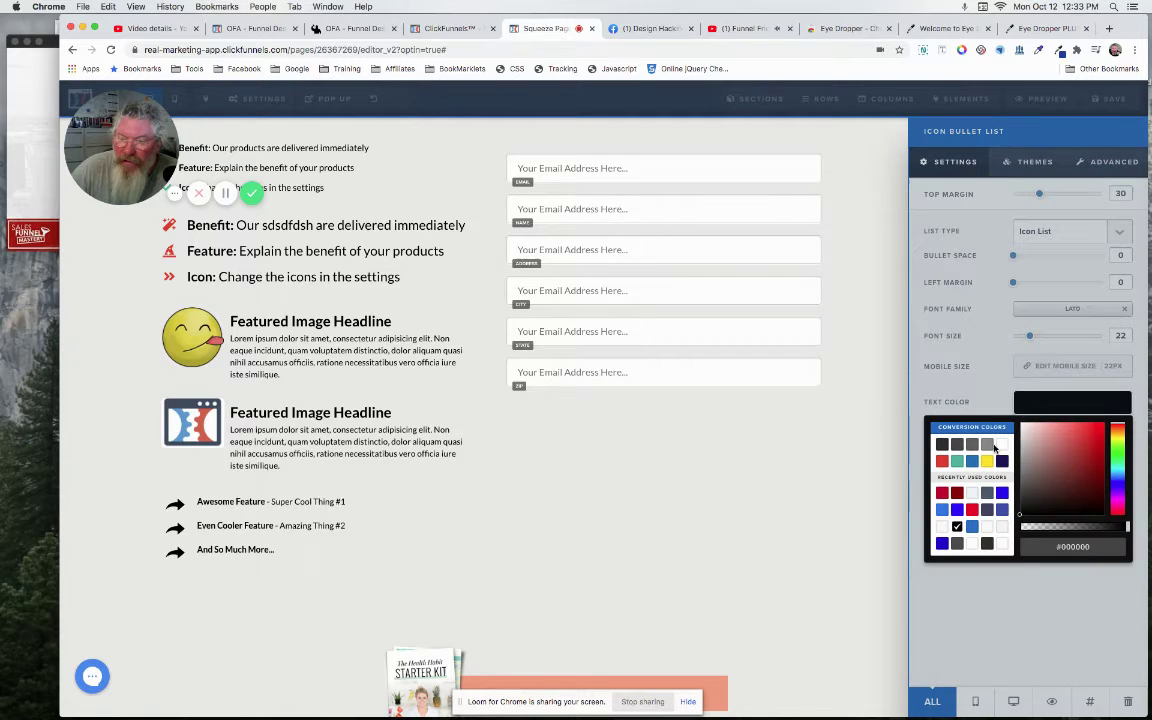
left_click(987, 444)
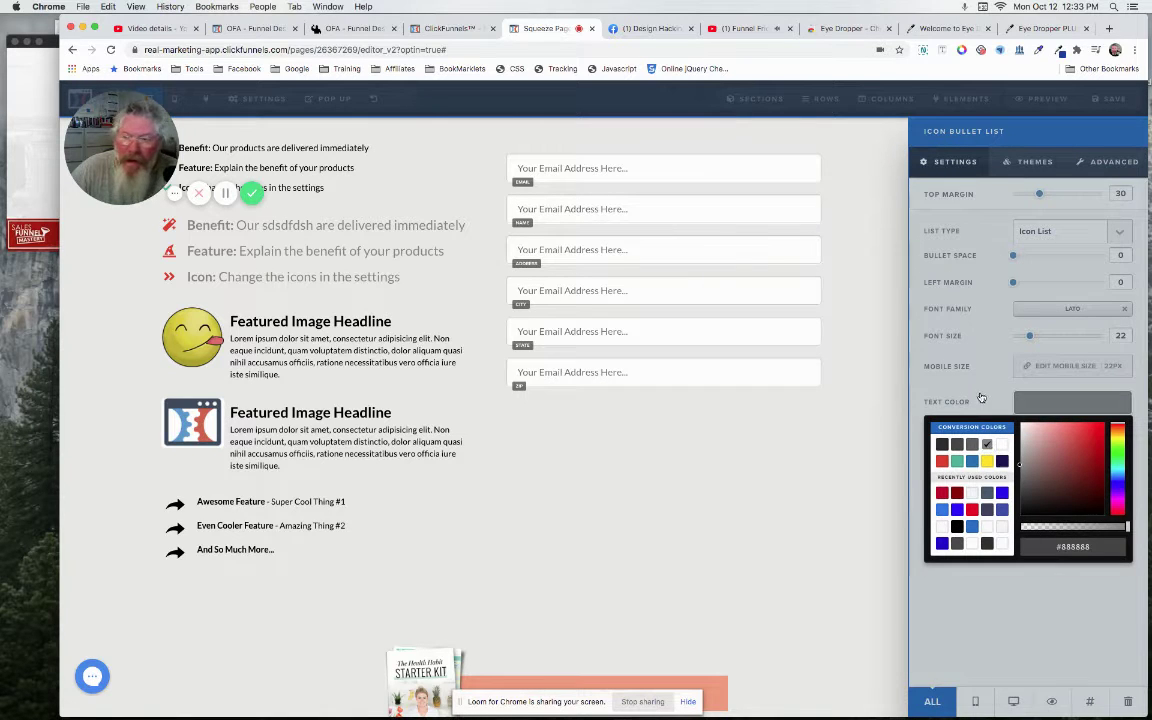
left_click(1010, 410)
left_click(1031, 437)
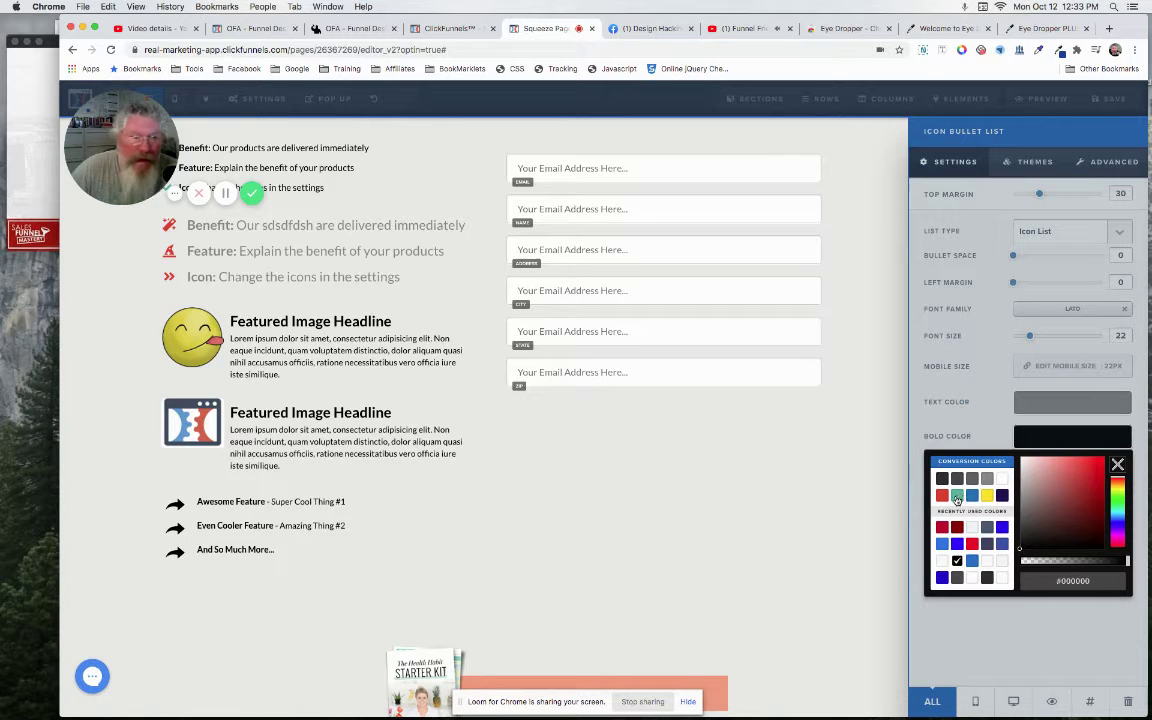
left_click(958, 496)
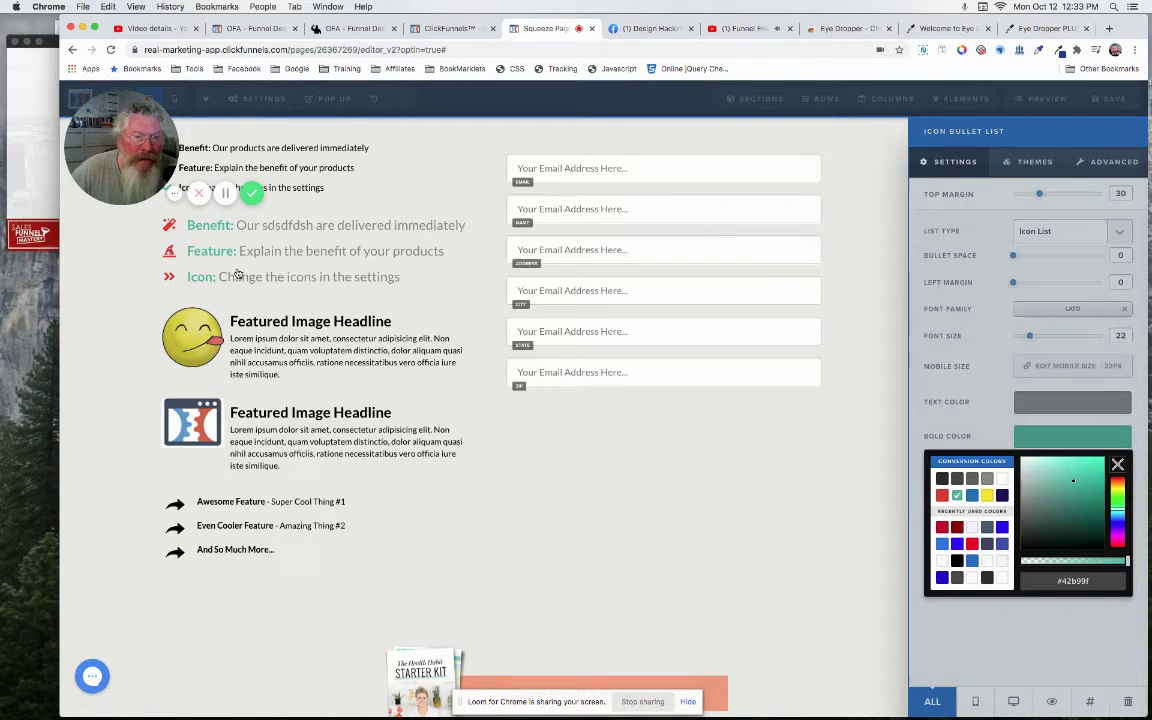
Append filler text starting ";lkas df;las flas fajs" to the large Benefit bullet so it wraps onto three lines
left_click(661, 484)
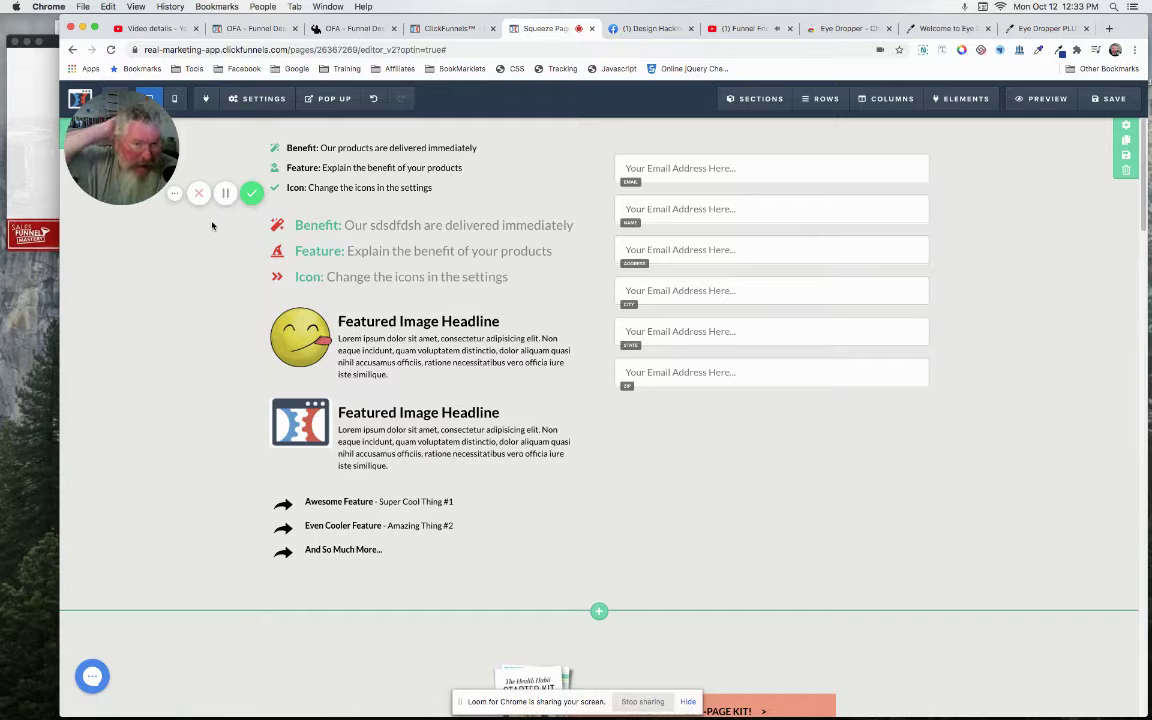
left_click(408, 229)
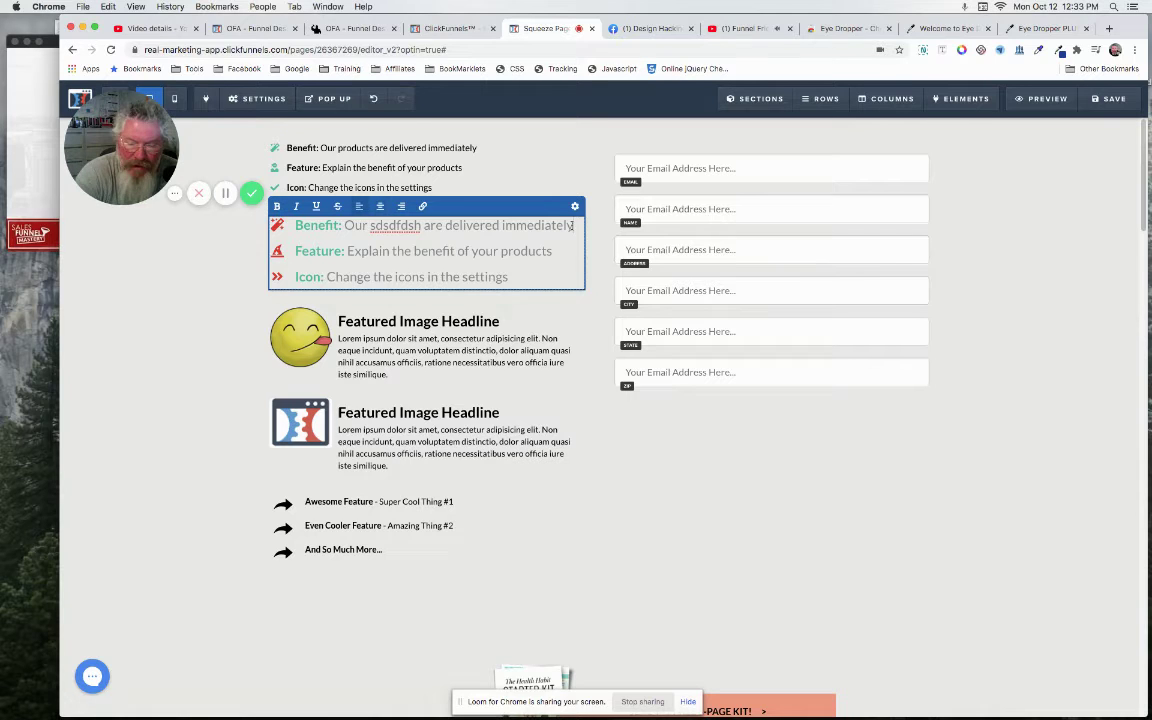
type(";lkas df;las flas fajs f;lkas f;asj fla")
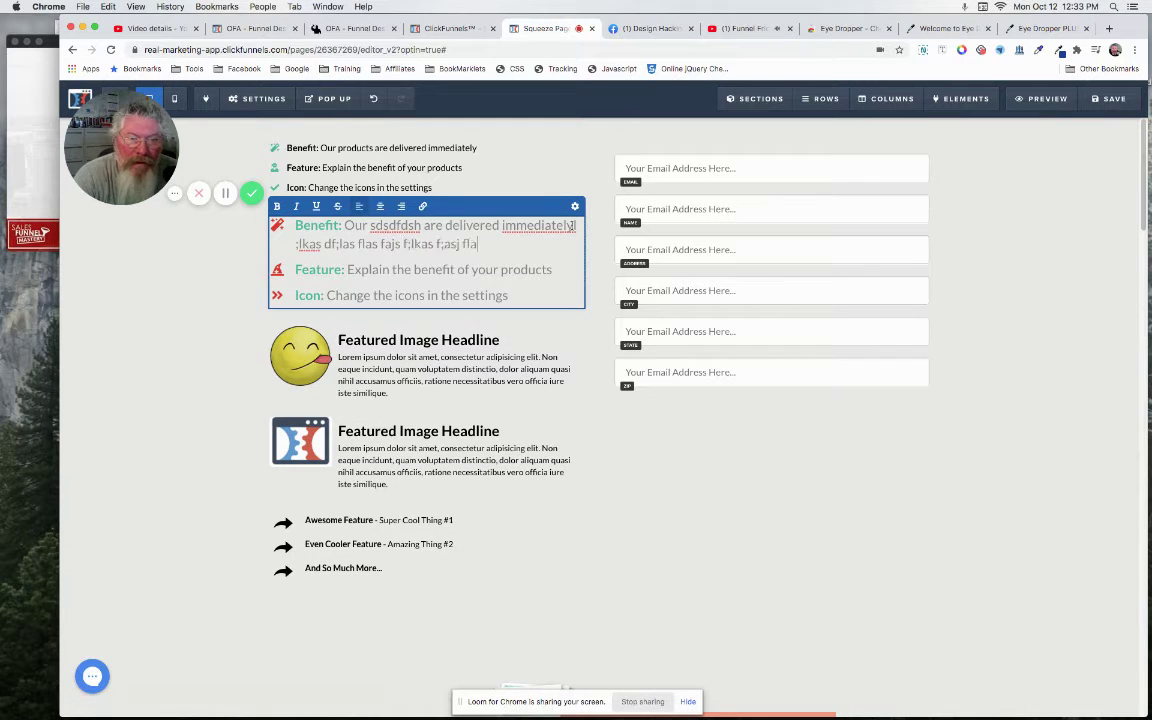
type("s fl;kas f;alskfj asl;djf a;sf")
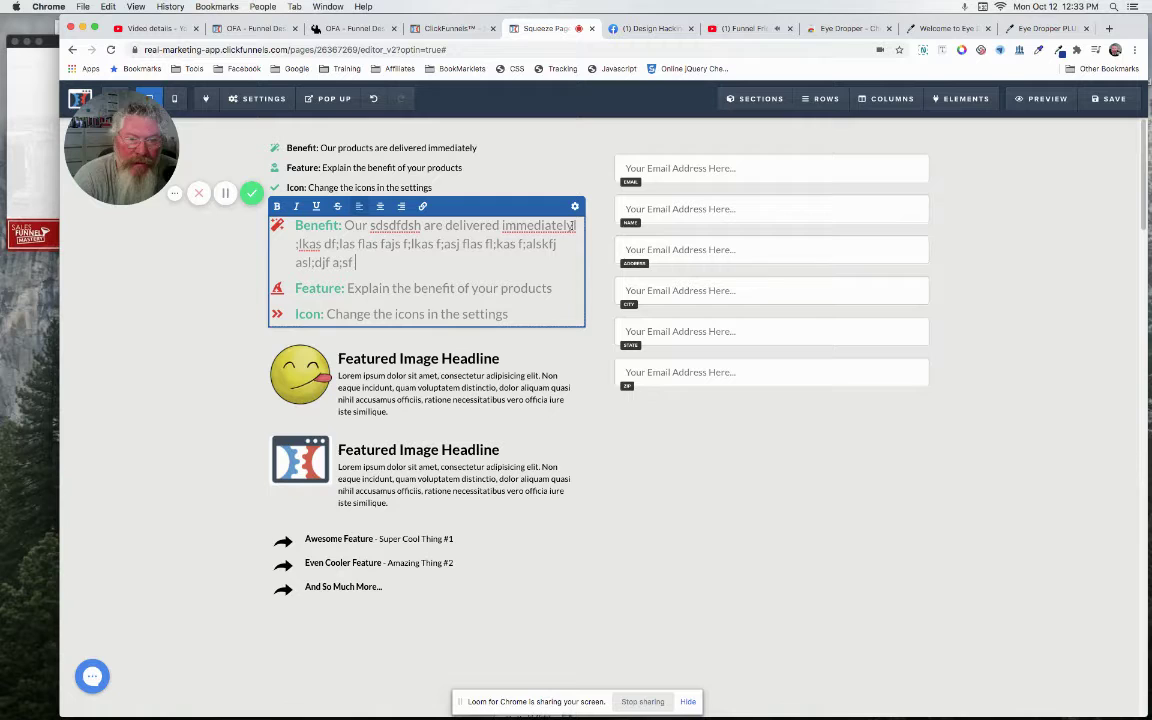
type(" ;als f;aslkj")
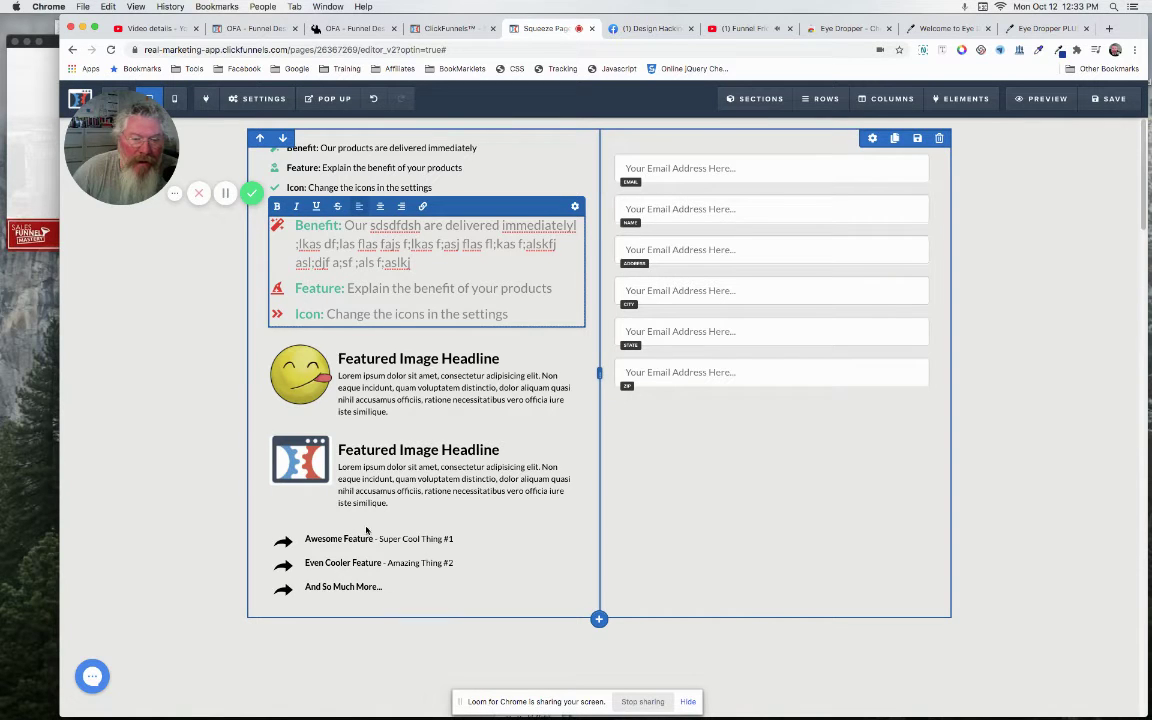
Add a default bullet list and an image list below the existing arrow image list
left_click(446, 614)
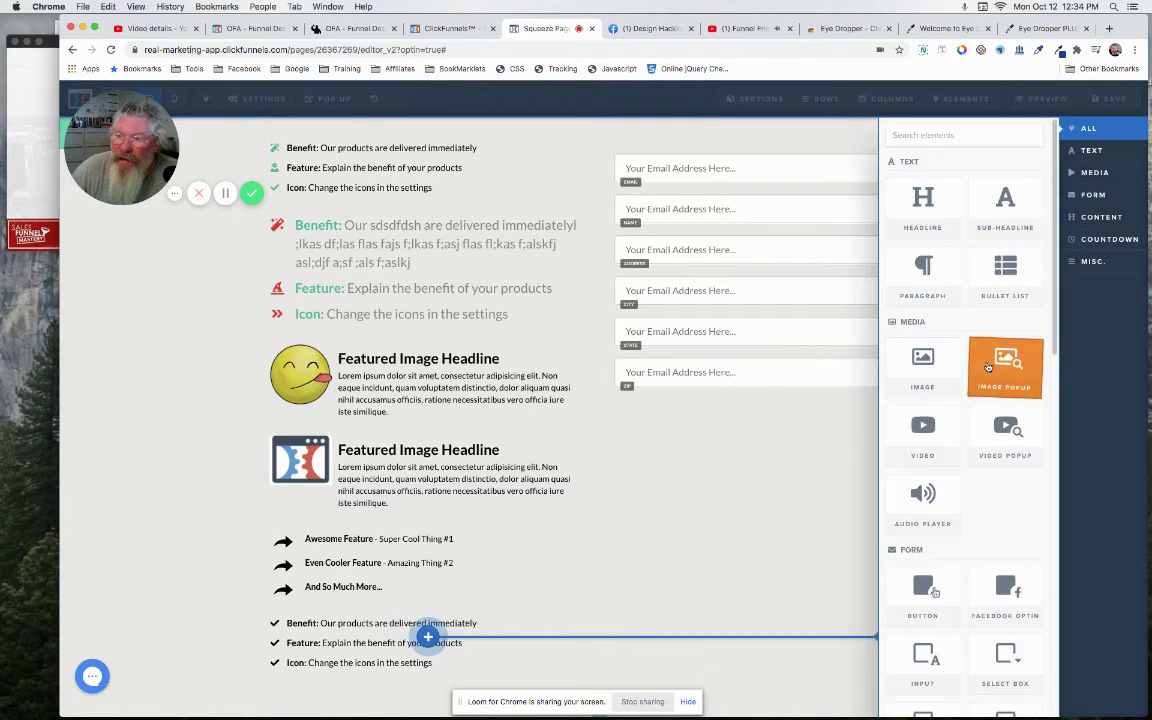
scroll(988, 367, "down", 10)
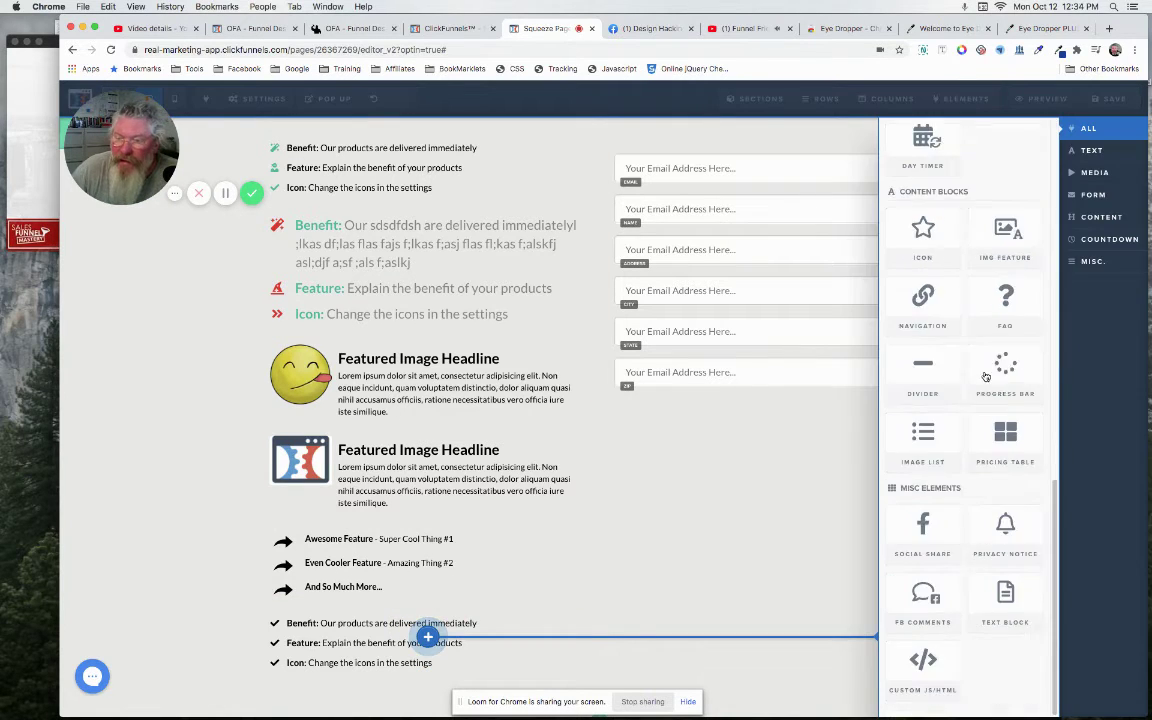
left_click(925, 438)
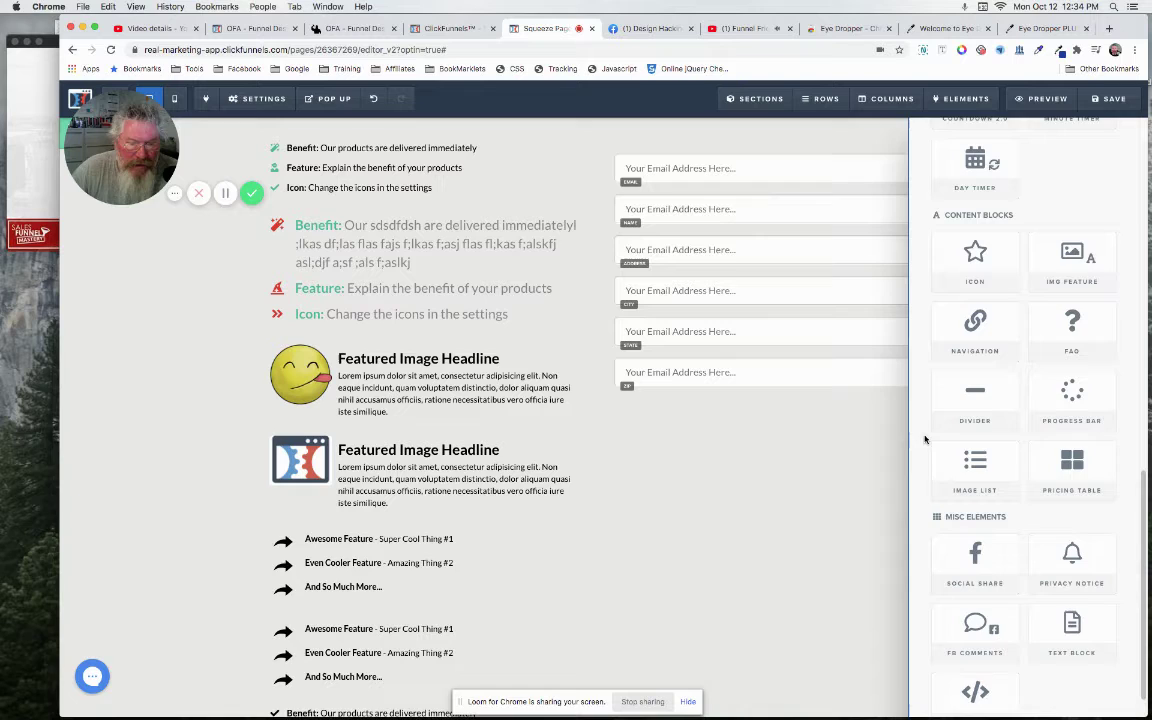
Set the first image list's icon image to the winking yellow smiley from the stock faces
left_click(410, 556)
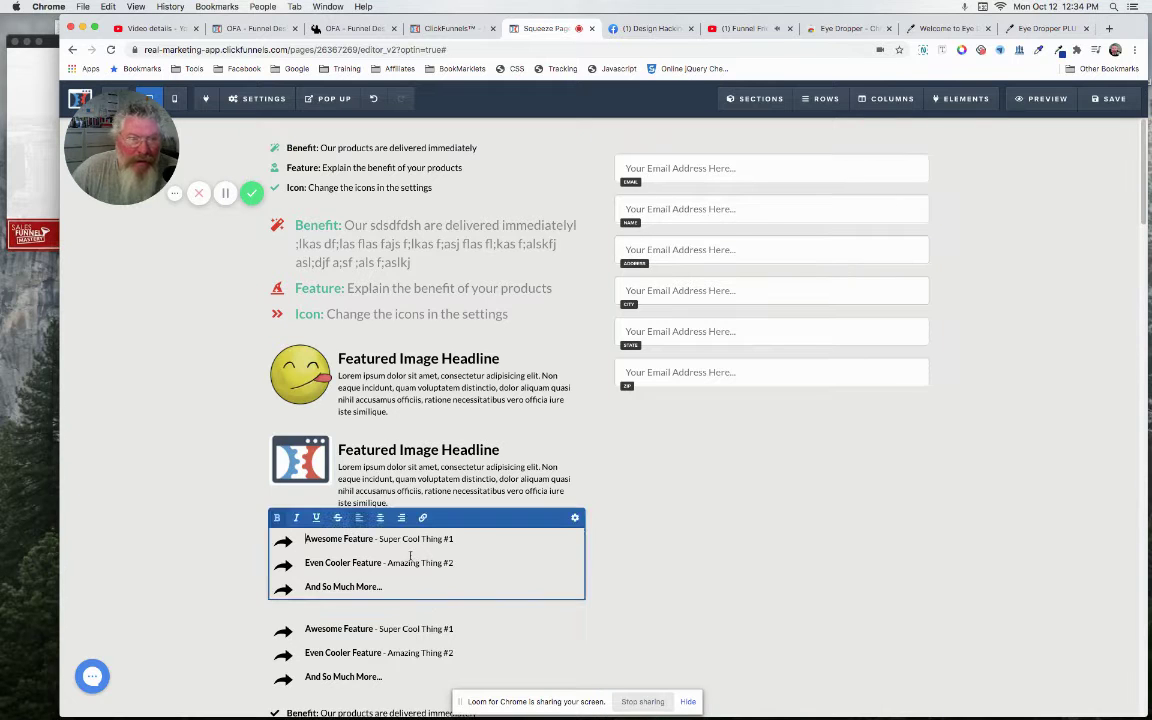
left_click(575, 519)
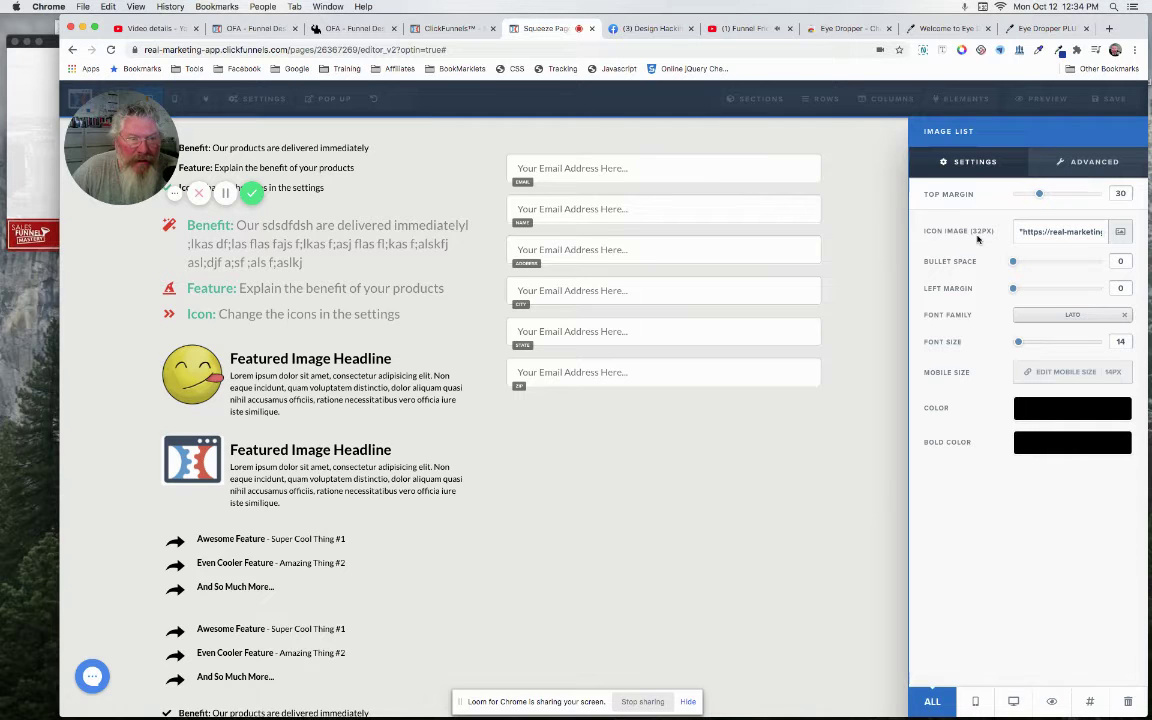
left_click(1121, 233)
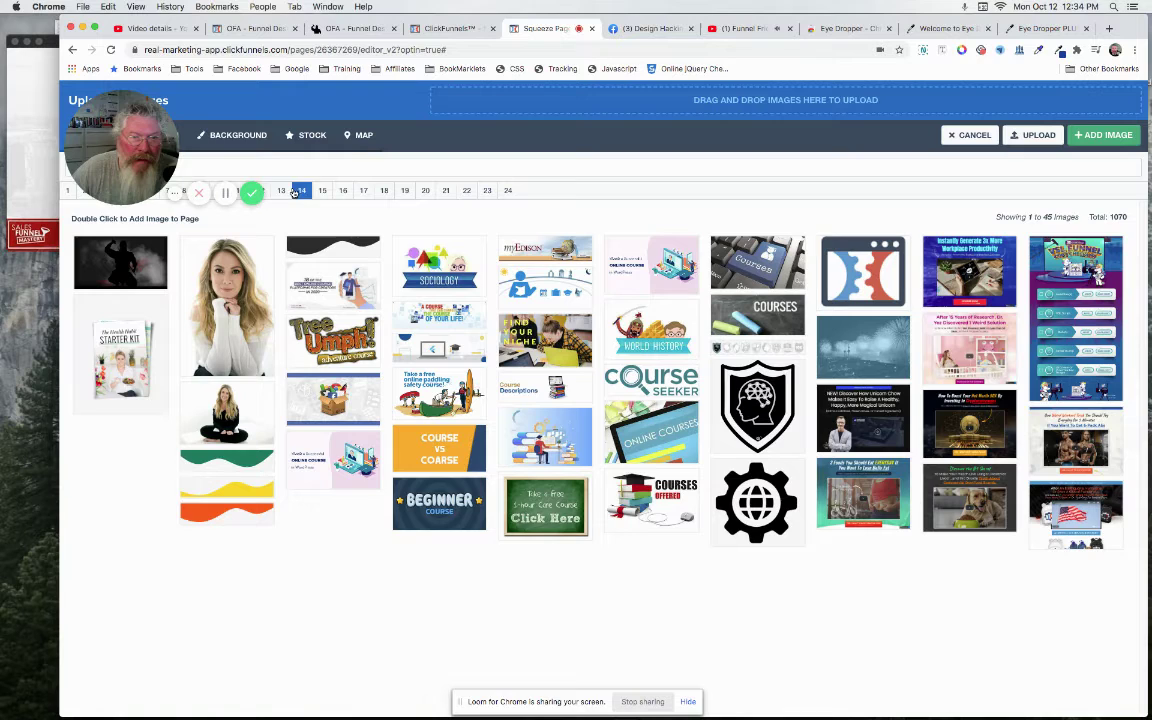
left_click(310, 136)
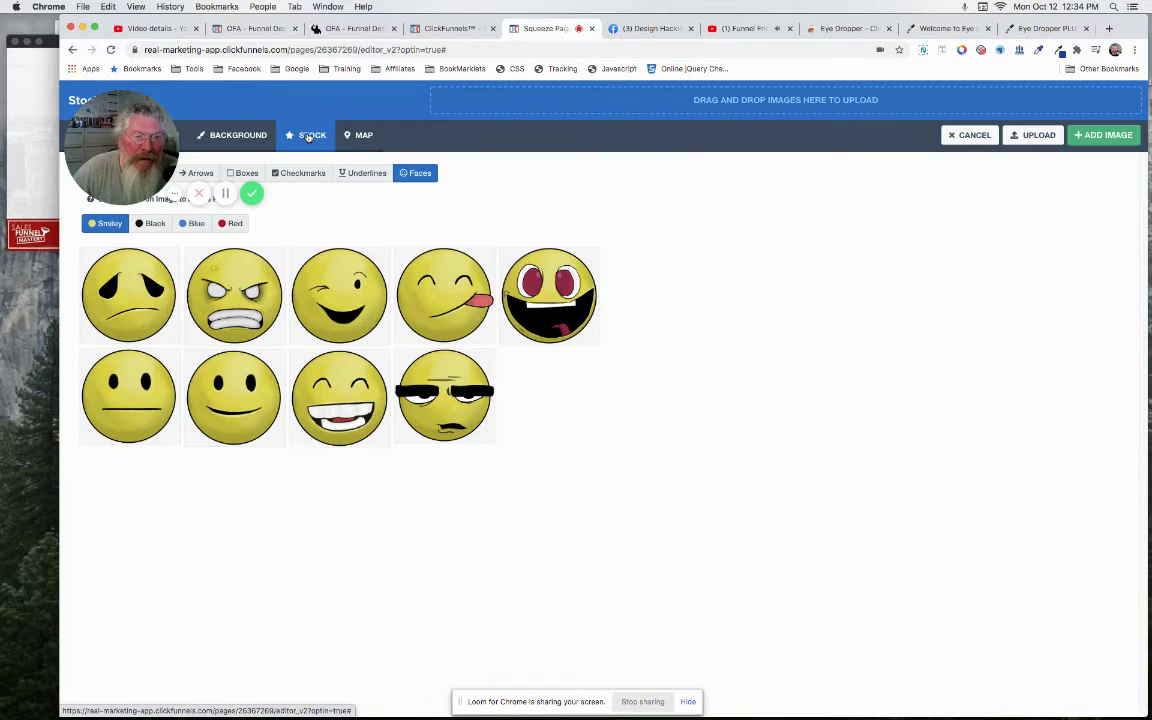
left_click(328, 291)
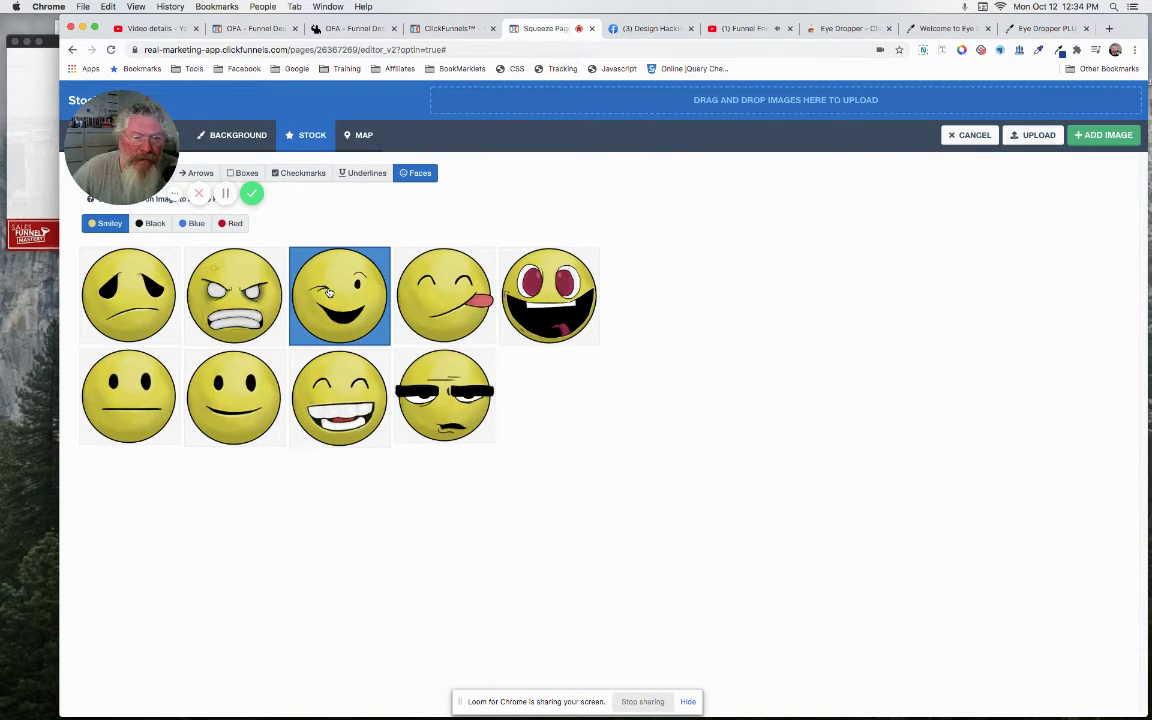
left_click(435, 294)
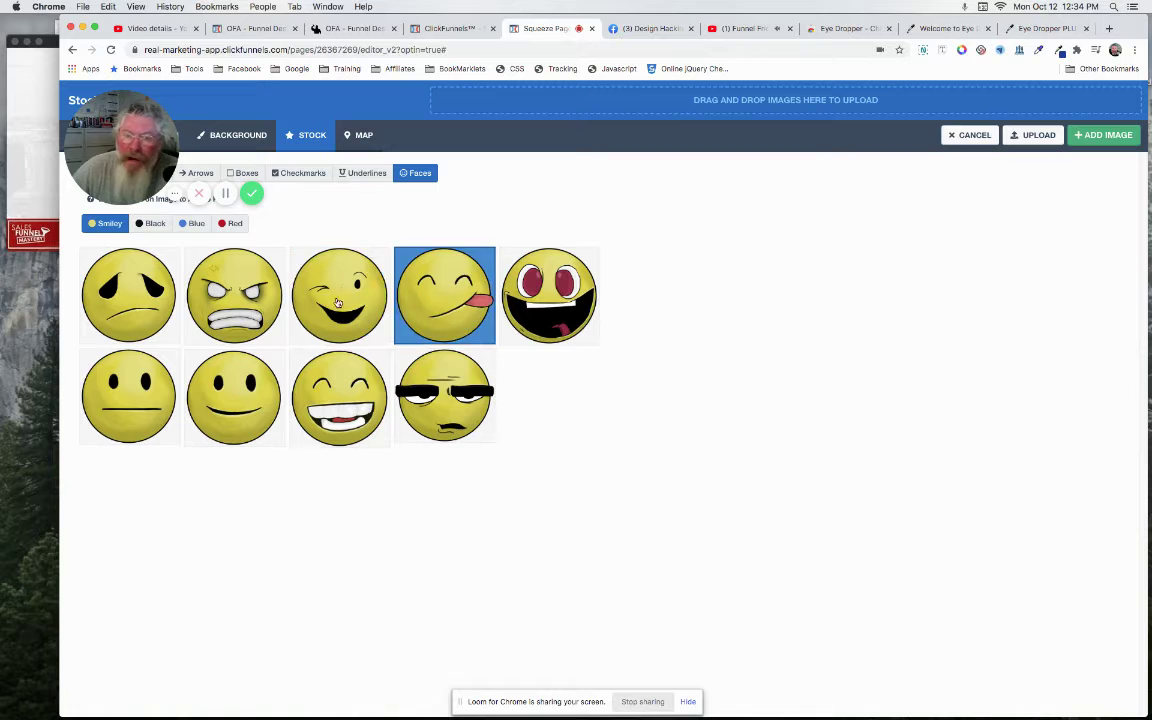
left_click(322, 302)
double_click(322, 302)
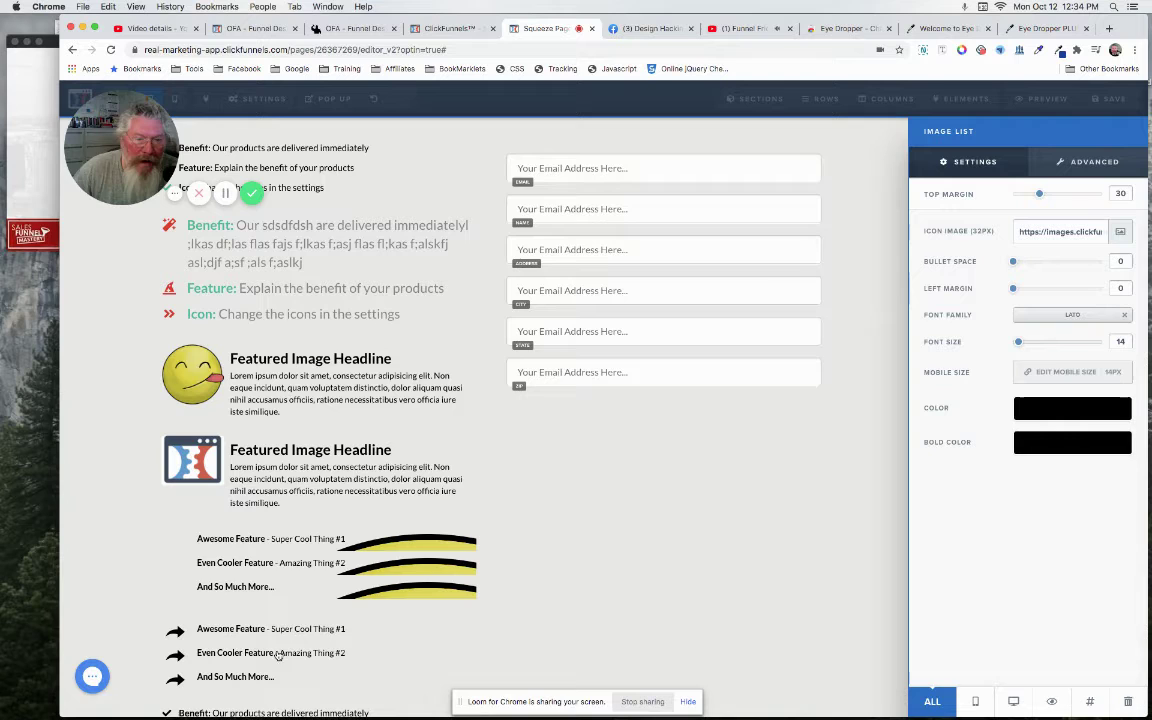
left_click(281, 388)
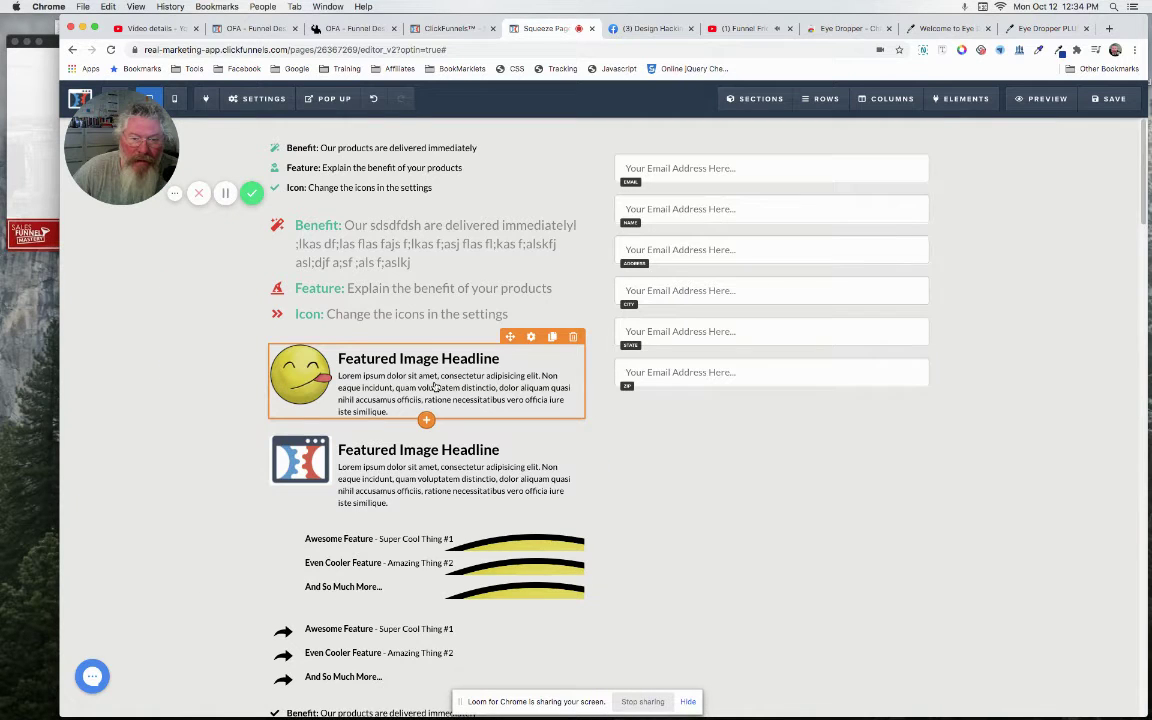
Add an Img Feature element directly below the image feature with the yellow smiley
left_click(426, 421)
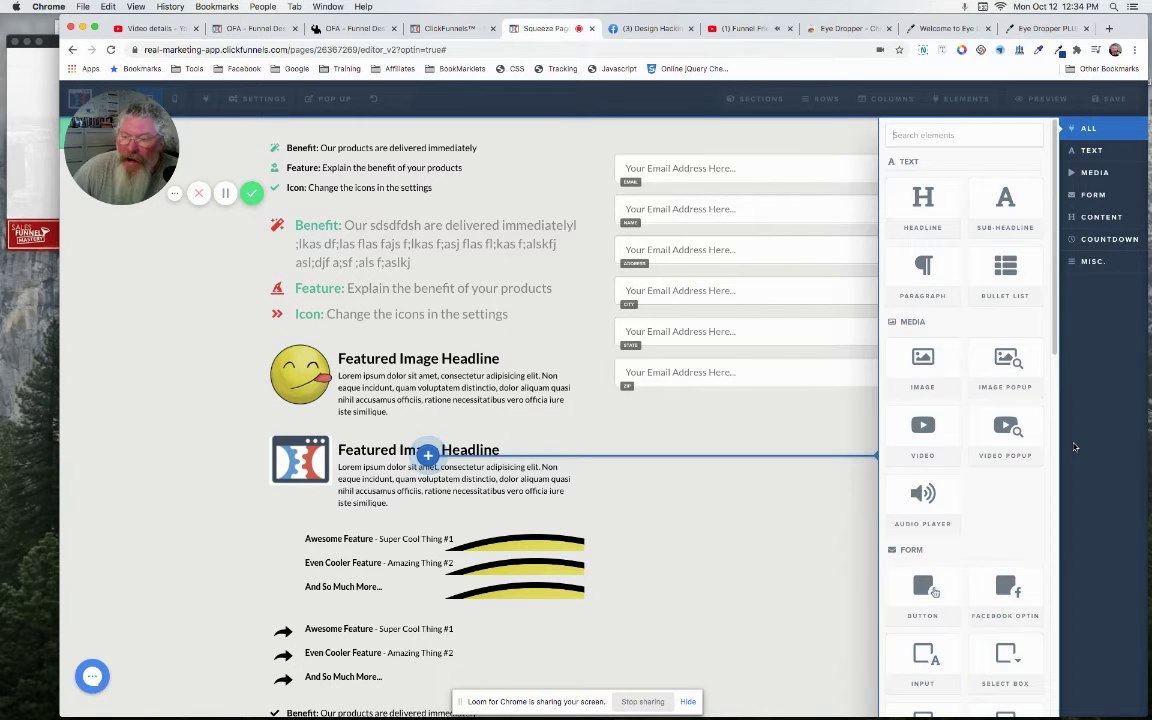
scroll(960, 450, "down", 8)
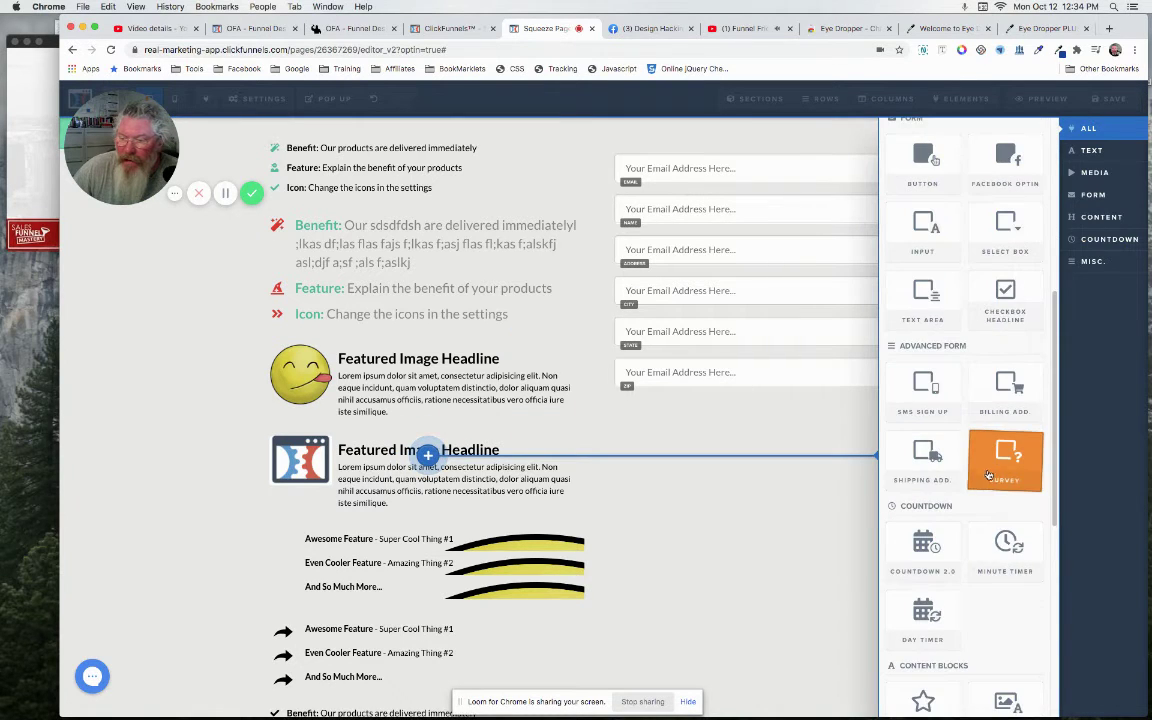
scroll(995, 490, "down", 2)
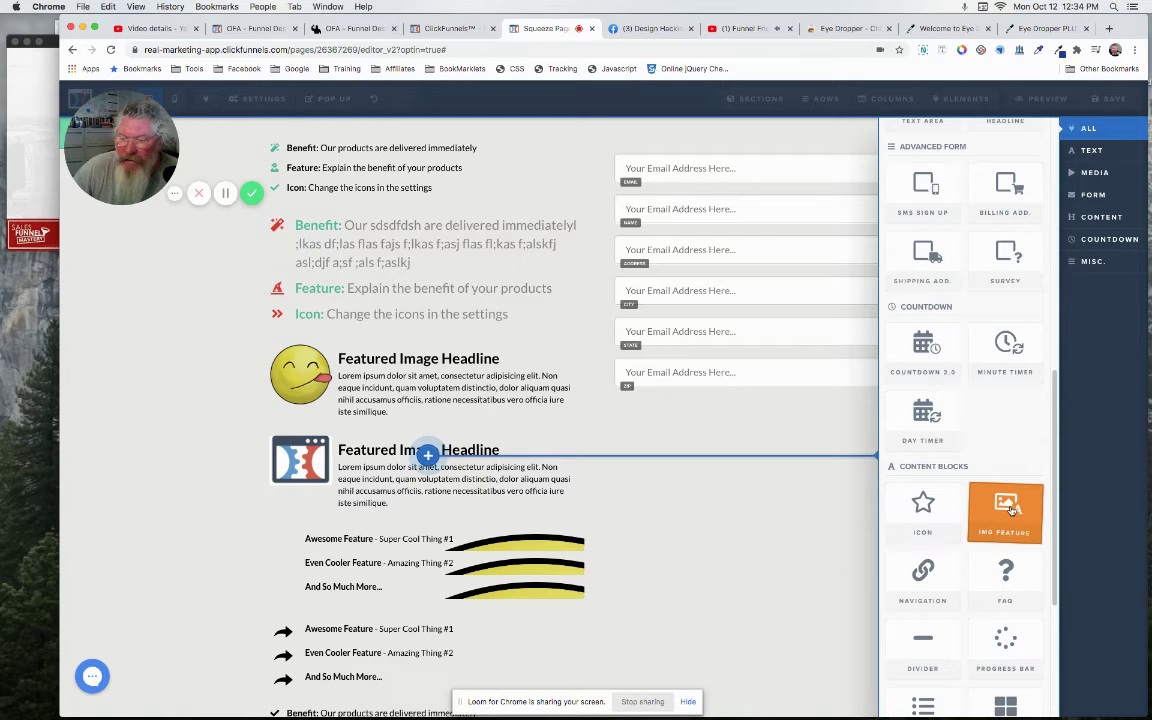
left_click(1008, 508)
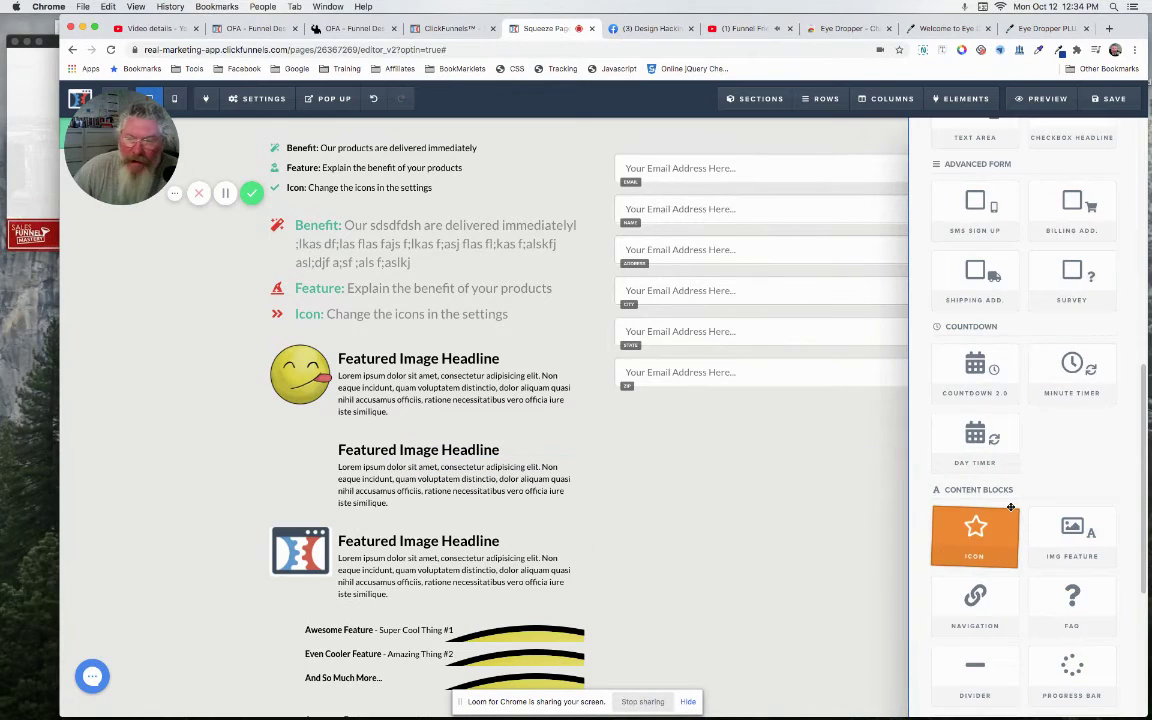
Insert "sdfgdg" into the new image feature's headline and "sdfgdsfgsdfg" into its paragraph
left_click(402, 452)
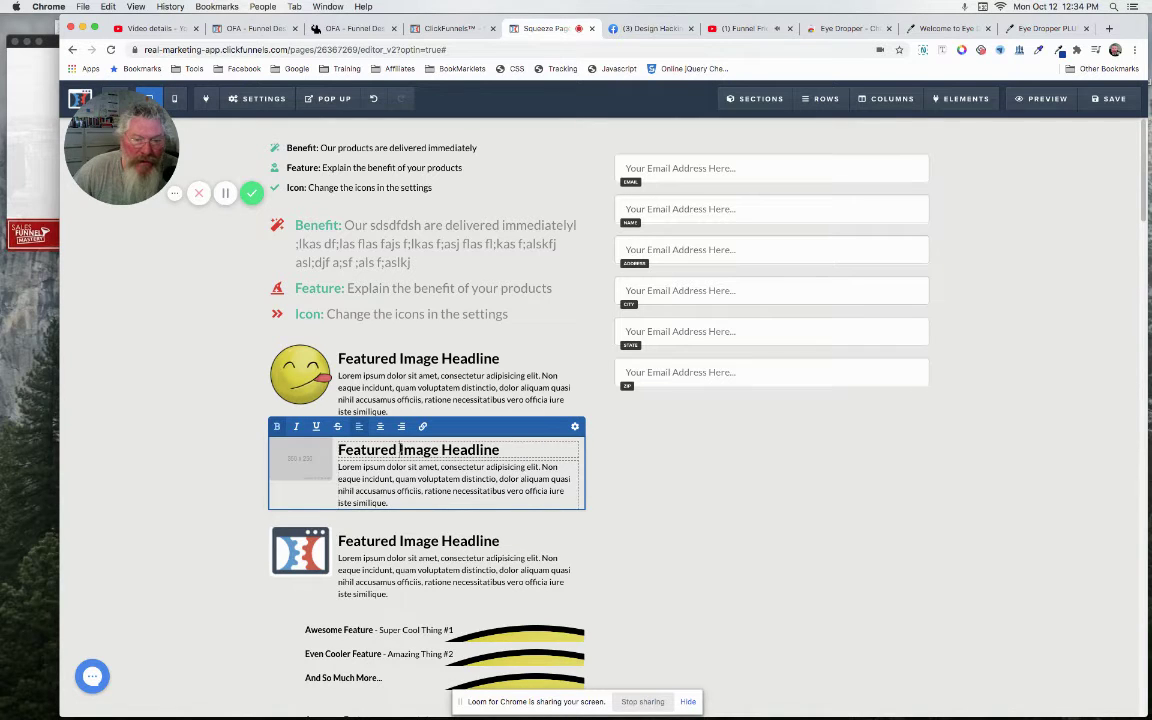
type("sdfgdg")
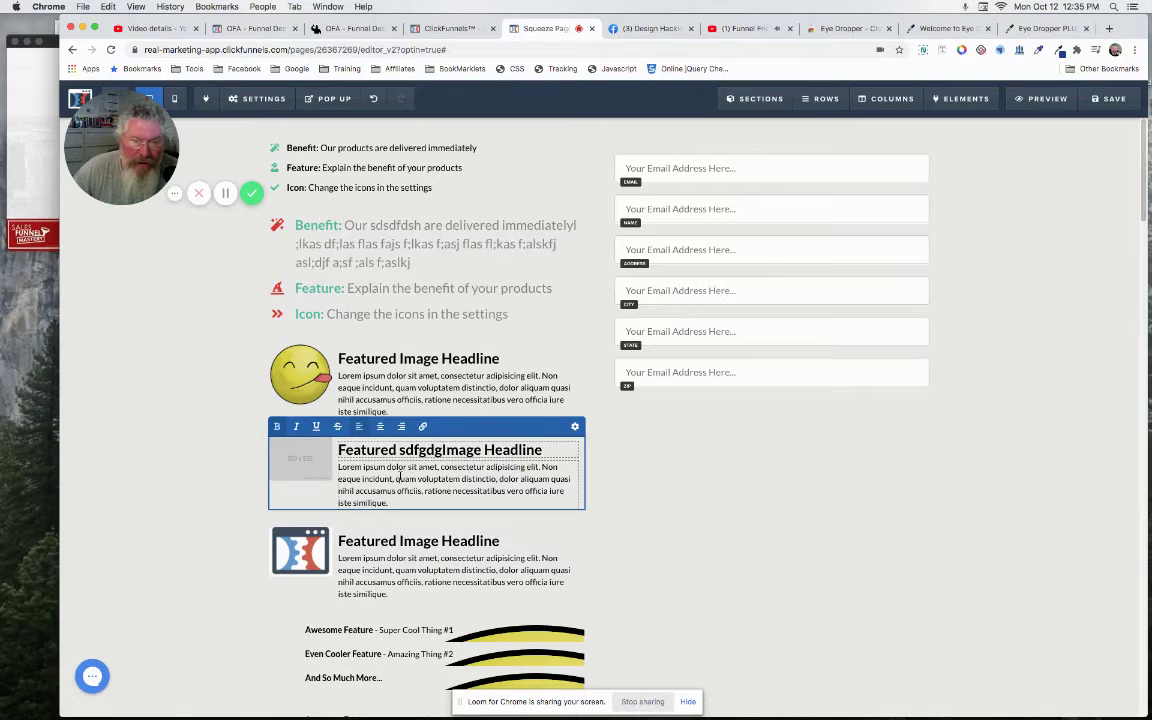
left_click(398, 479)
type("sdfgdsfgsdfg")
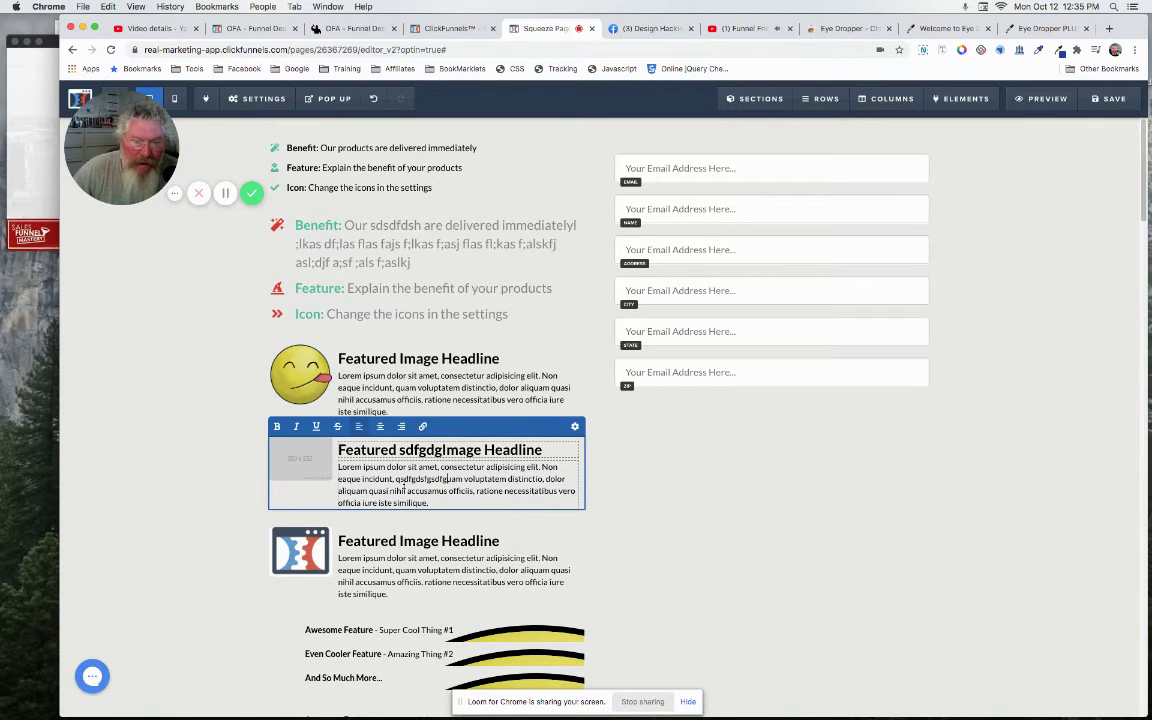
Set the new image feature's headline size to 26 and its text size to 18
left_click(575, 428)
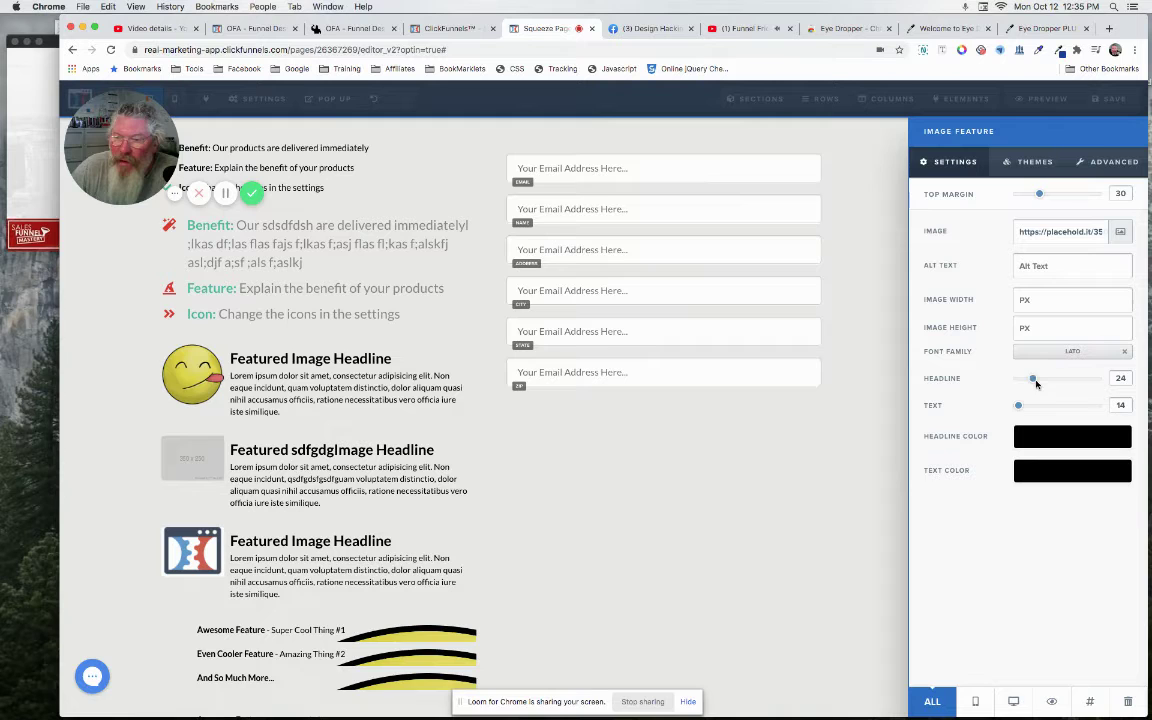
left_click_drag(1035, 380, 1025, 407)
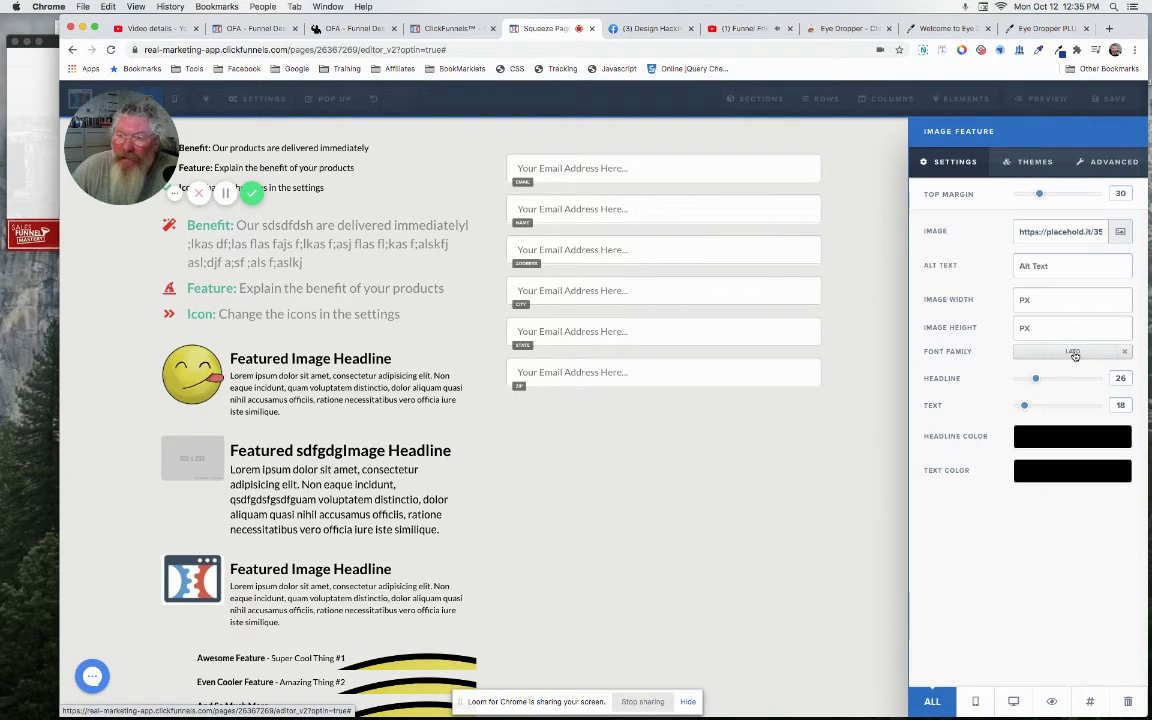
Change the new image feature's layout to Text / Image
left_click(1112, 163)
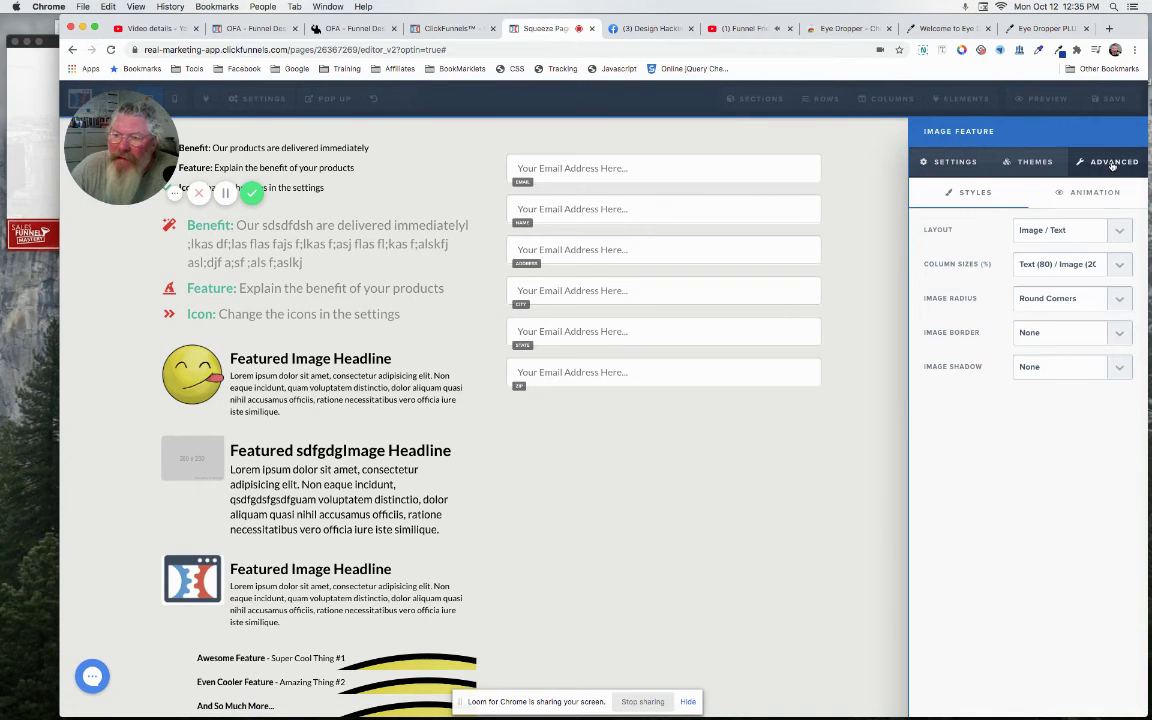
left_click(1050, 231)
left_click(1046, 219)
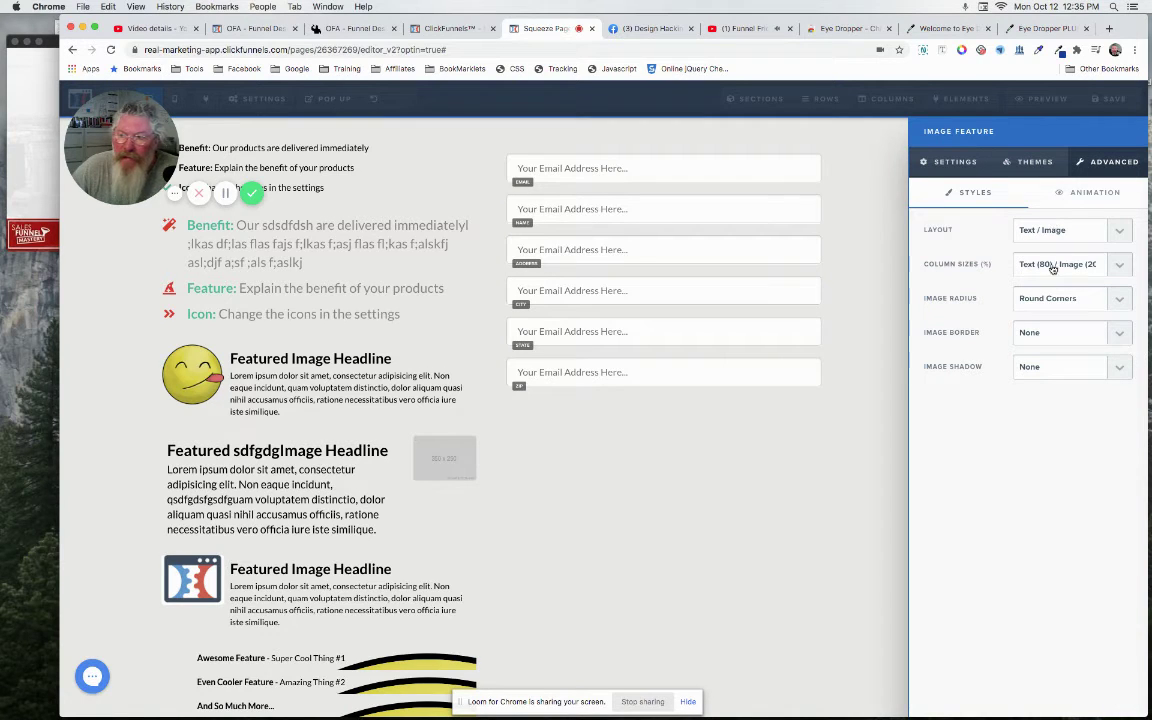
Try Text (50) / Image (50) column sizes on the image feature and restore Text (80) / Image (20)
left_click(1052, 268)
left_click(1055, 234)
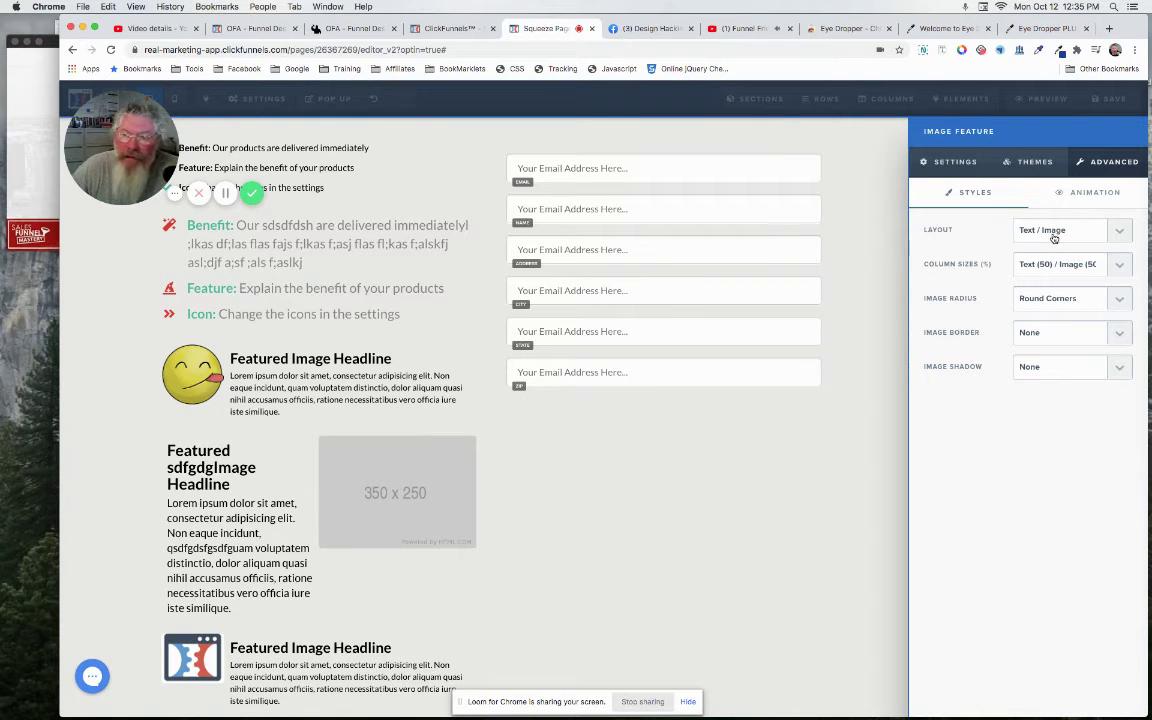
left_click(1055, 234)
left_click(1052, 266)
left_click(1052, 270)
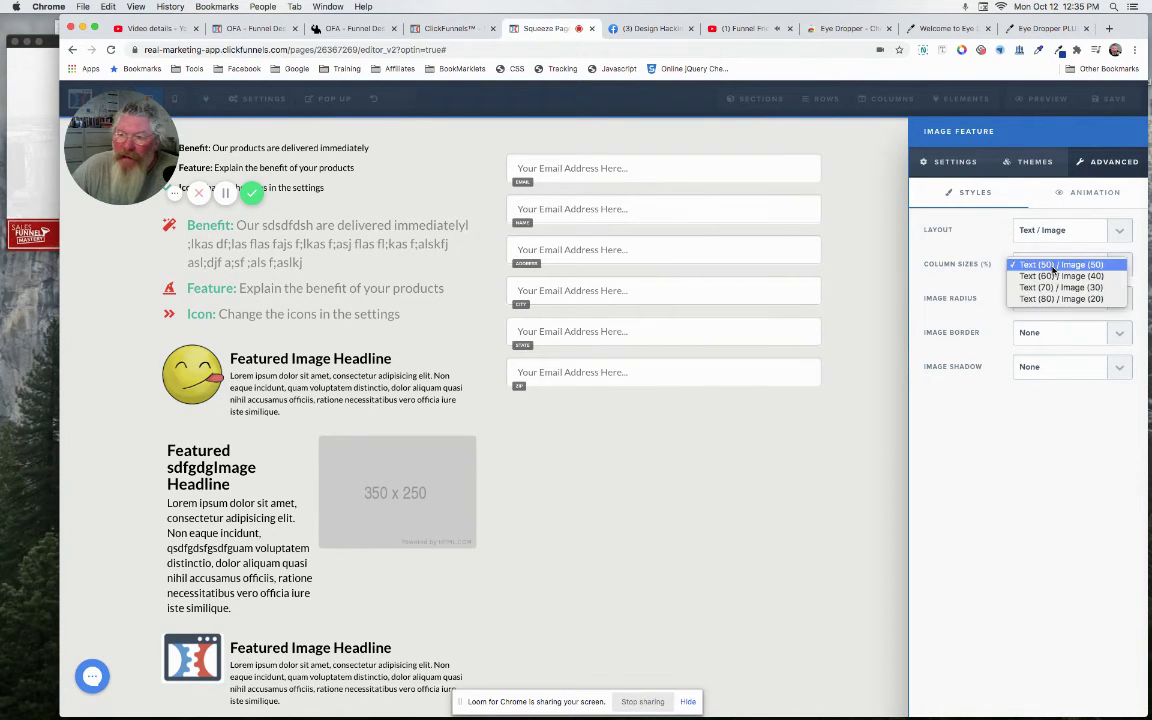
left_click(1050, 300)
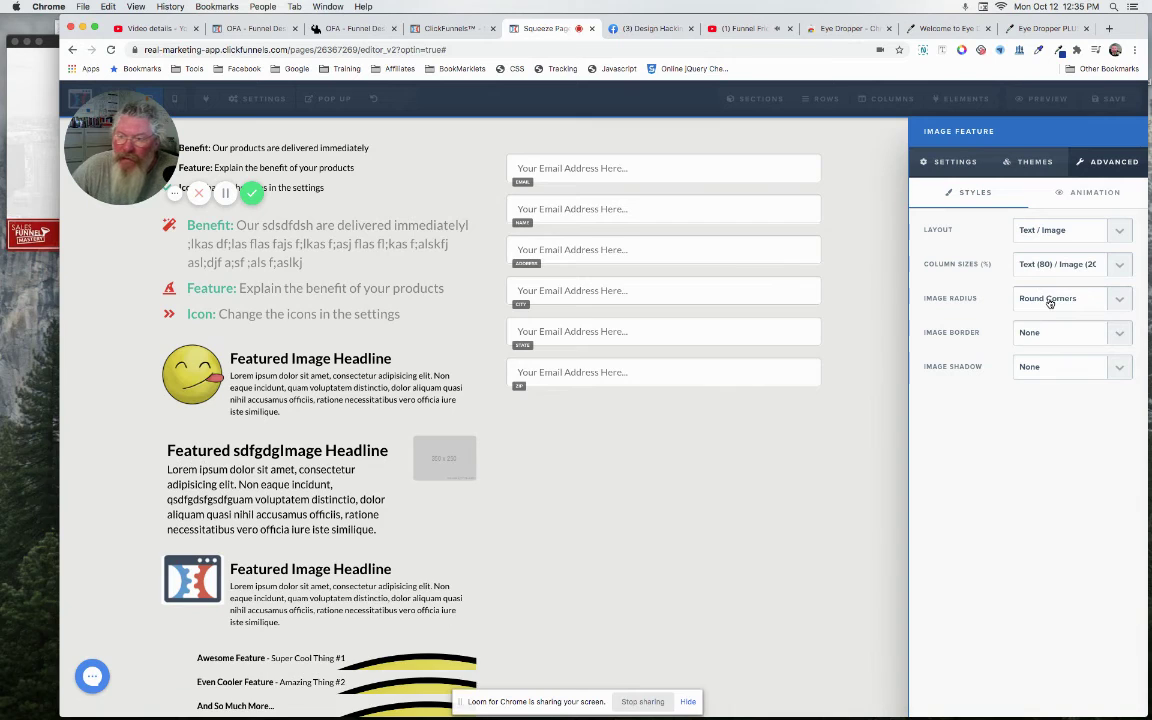
Try the White and Dark Thumbnail Border on the feature's image and set the image border back to None
left_click(1048, 334)
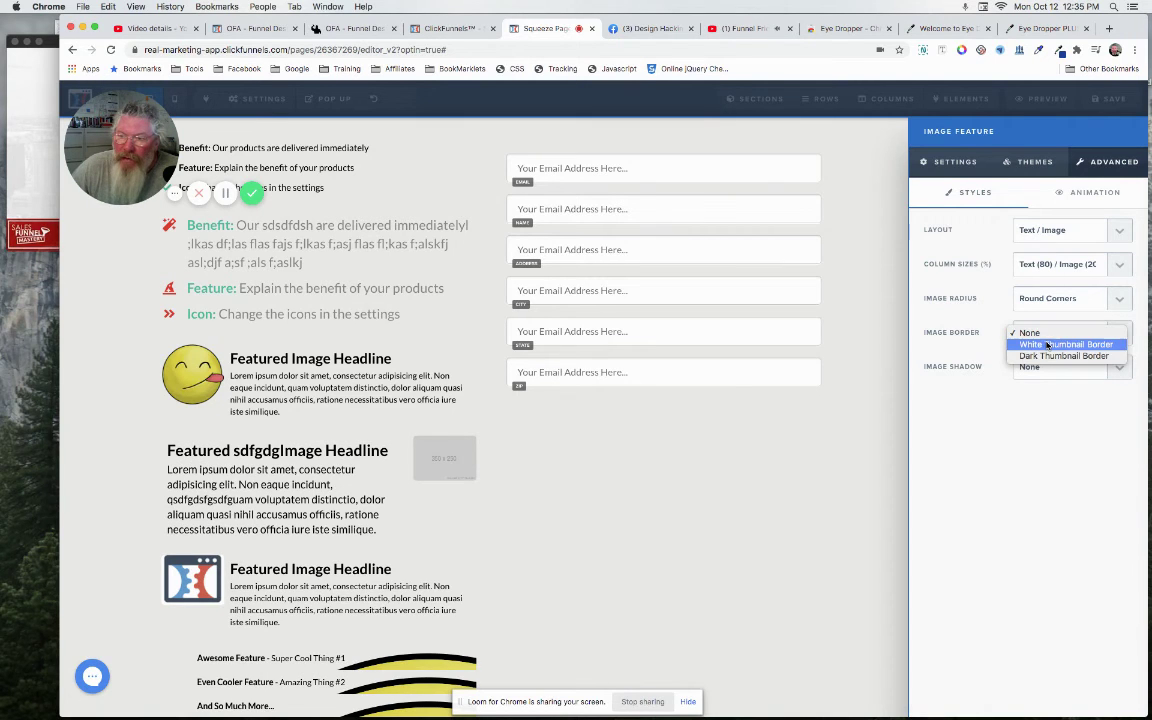
left_click(1050, 344)
left_click(1049, 340)
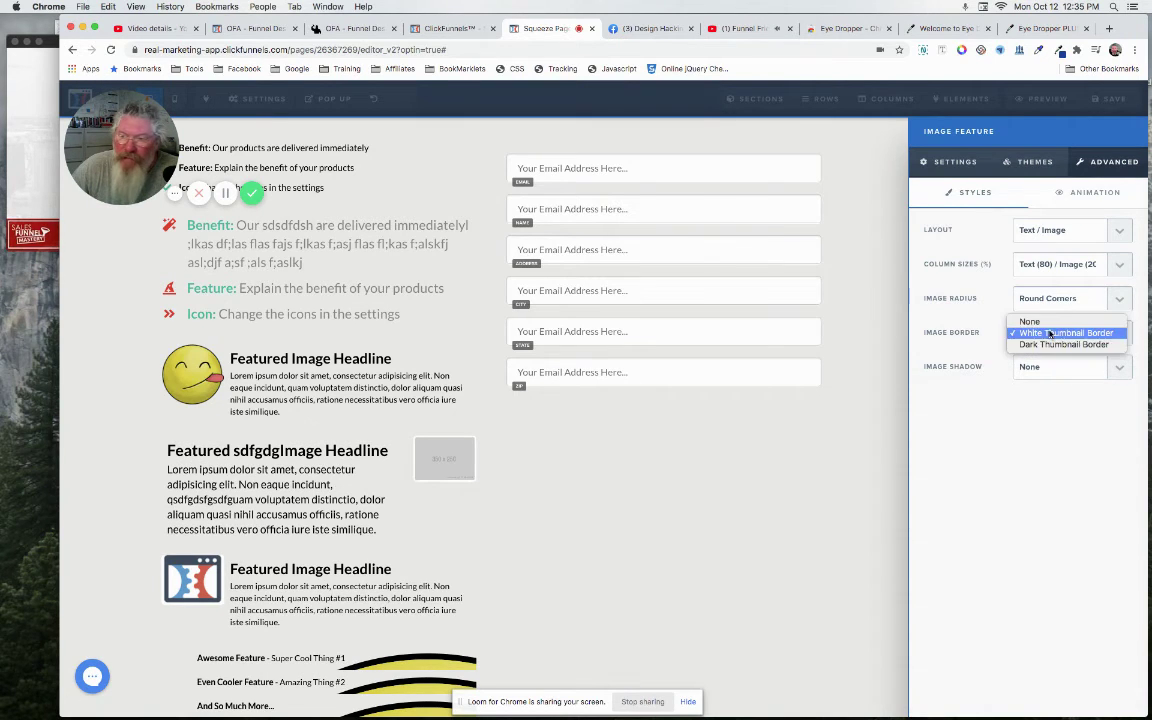
left_click(1048, 346)
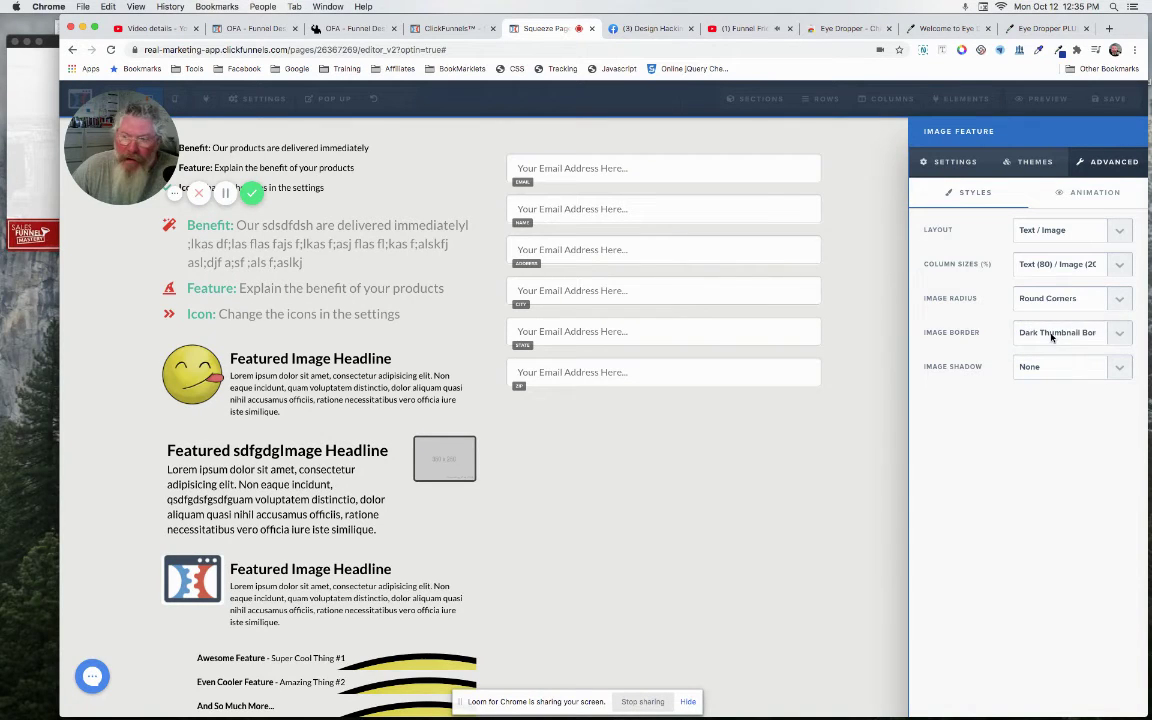
left_click(1049, 334)
left_click(1050, 312)
Set the feature image's shadow to Light Shadow
left_click(1050, 367)
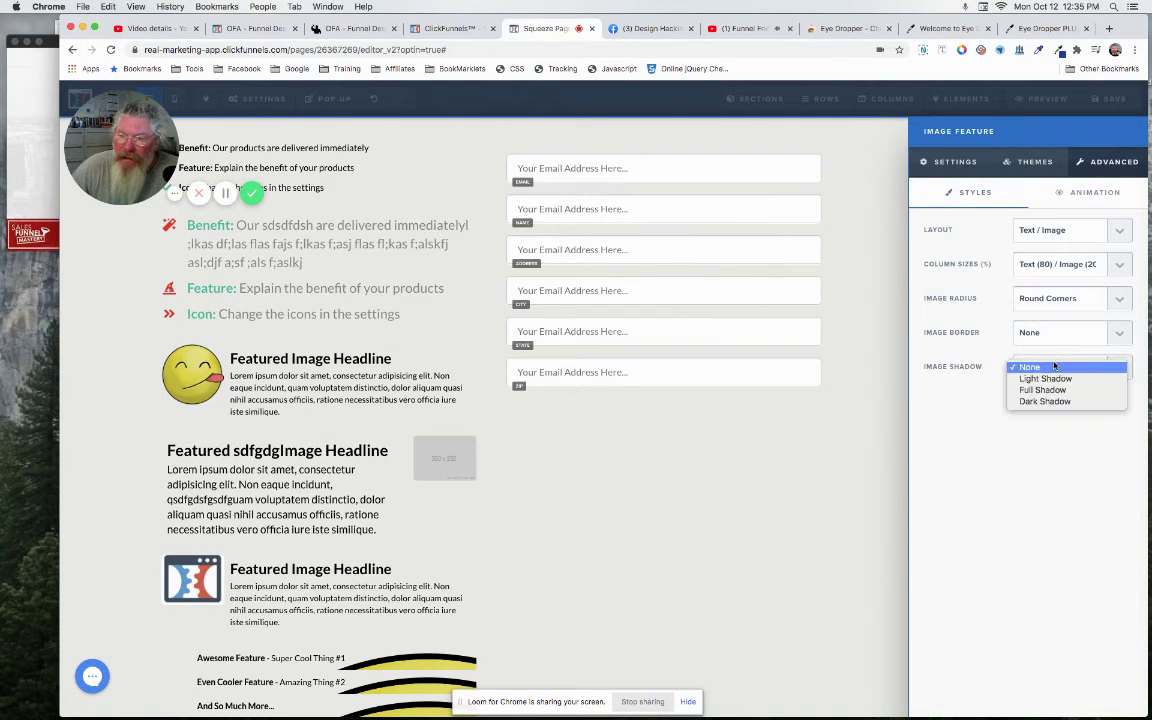
left_click(1051, 380)
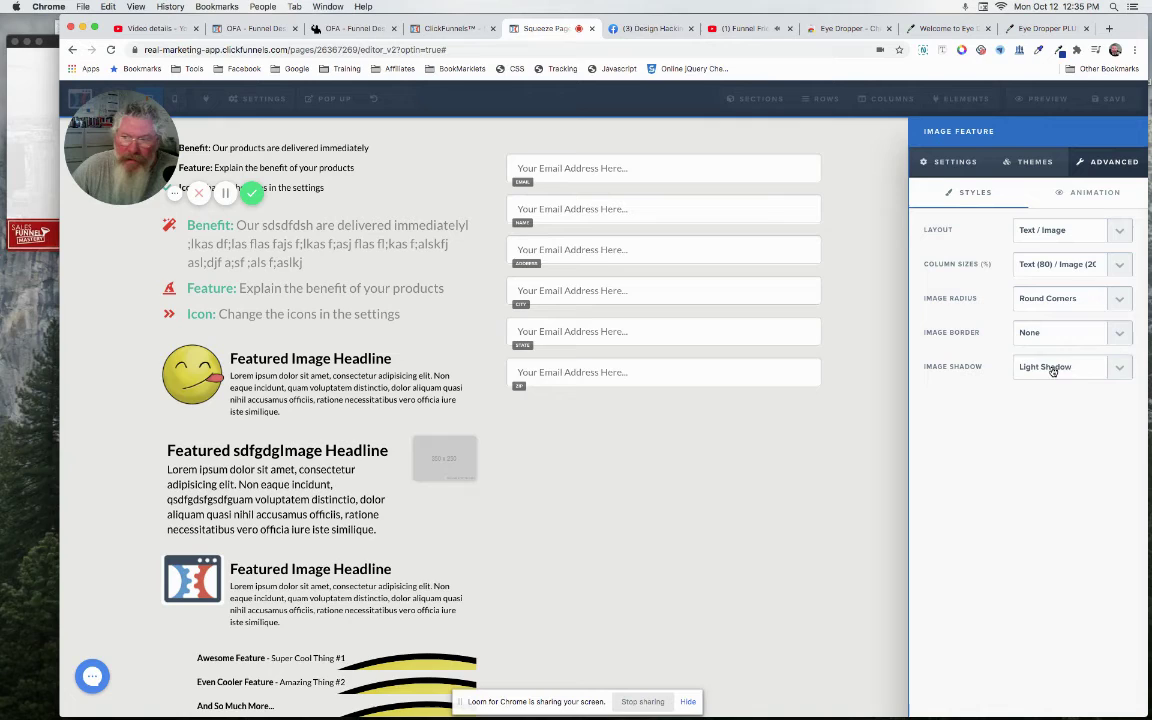
Set the feature image's shadow to Dark Shadow and try the pill-shaped theme and a square-cornered theme with a dark border on it
left_click(1045, 367)
left_click(1048, 390)
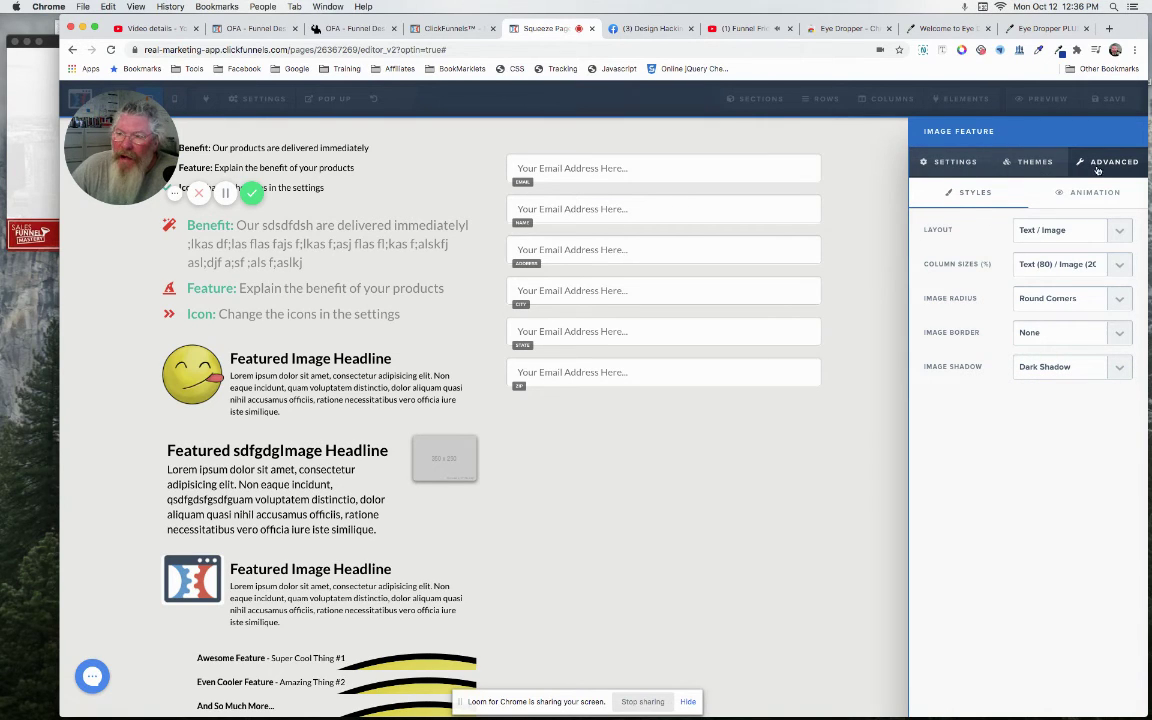
left_click(1032, 162)
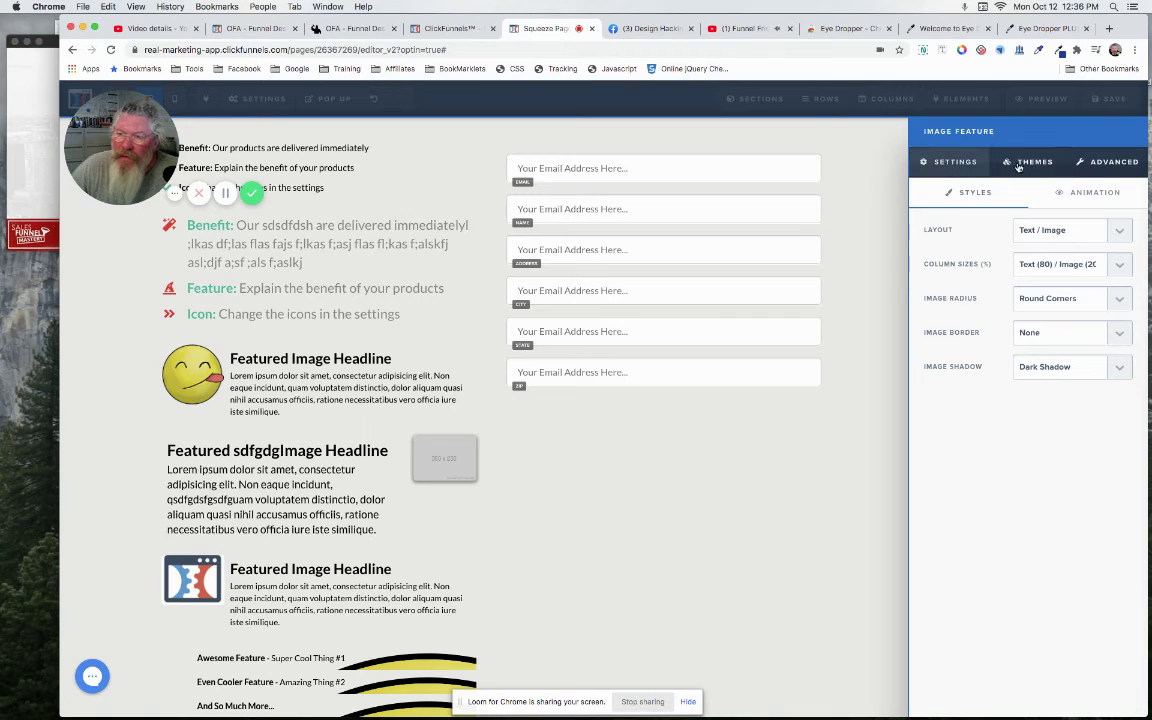
scroll(1017, 290, "down", 3)
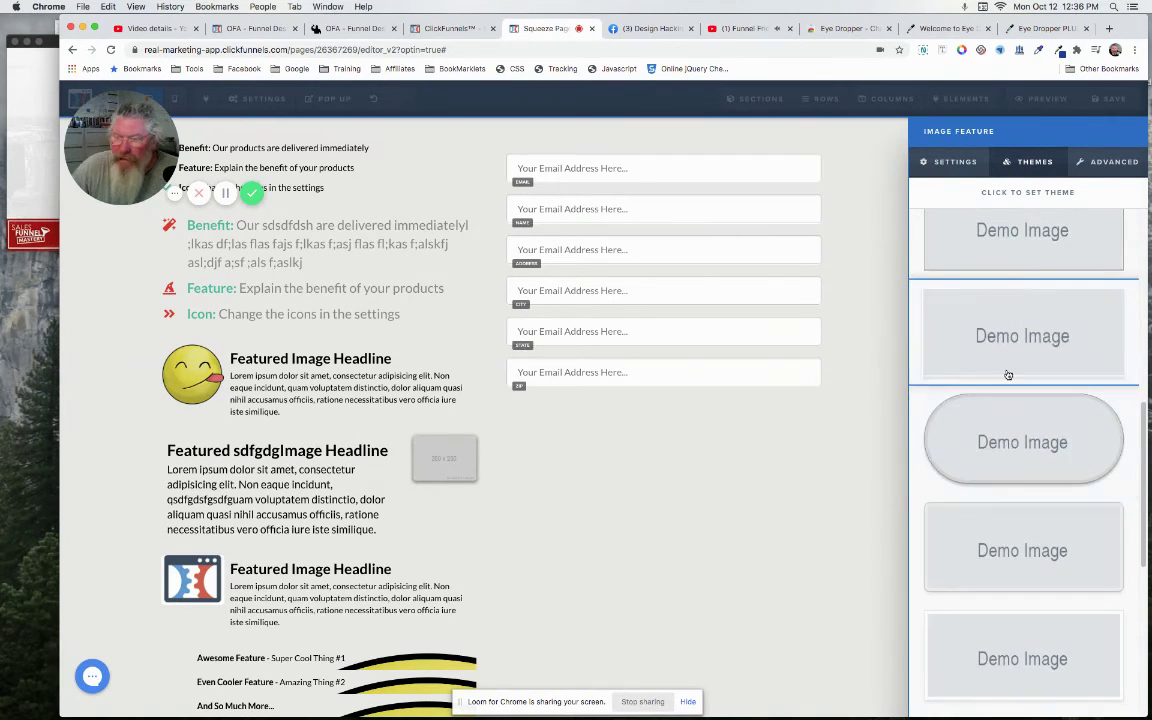
left_click(1016, 440)
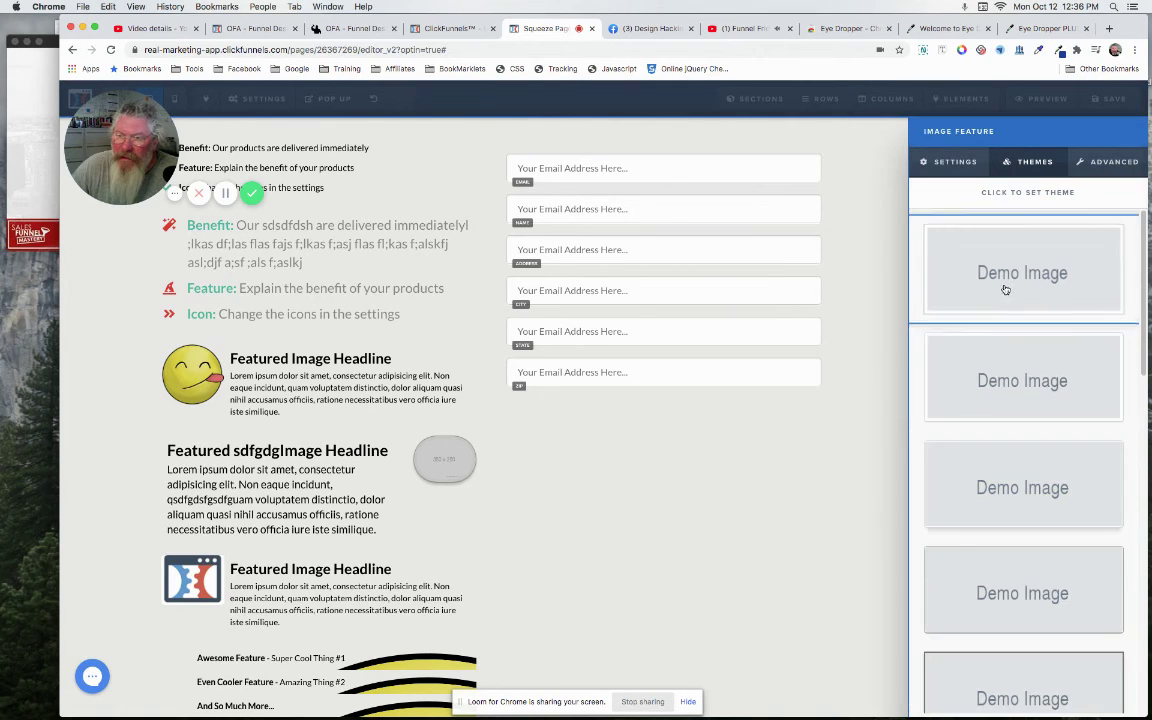
left_click(1018, 405)
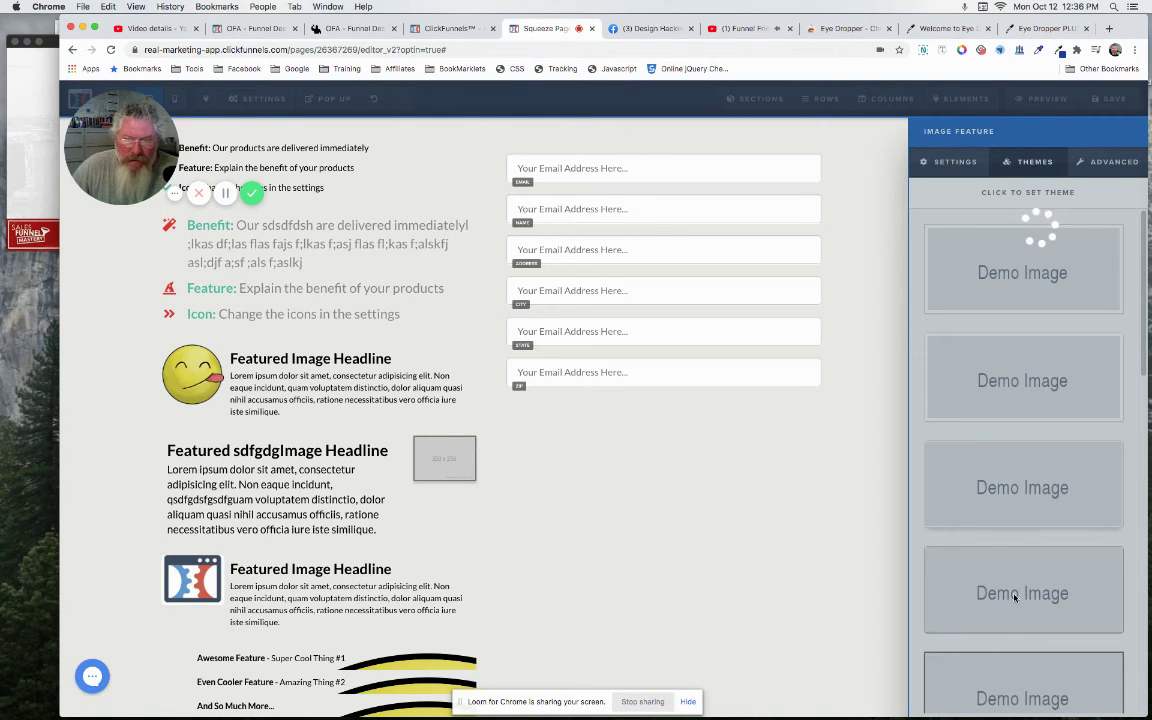
Replace the image feature's placeholder with the black gear and globe icon from the image library
left_click(950, 163)
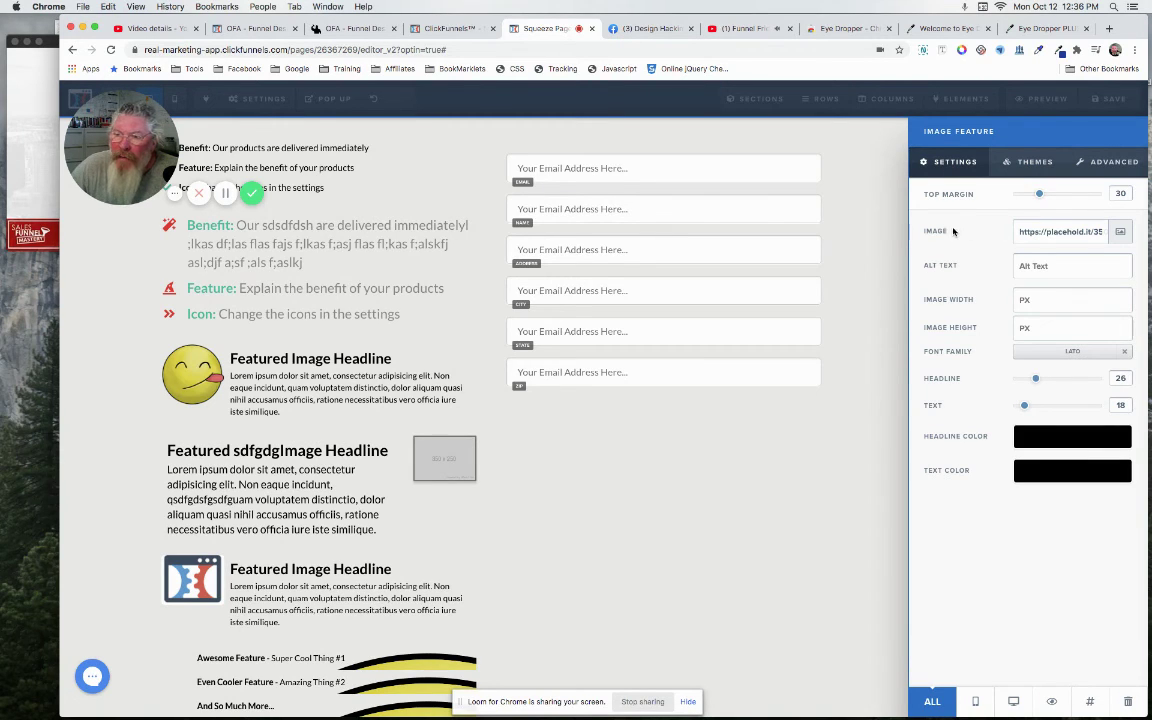
left_click(1119, 232)
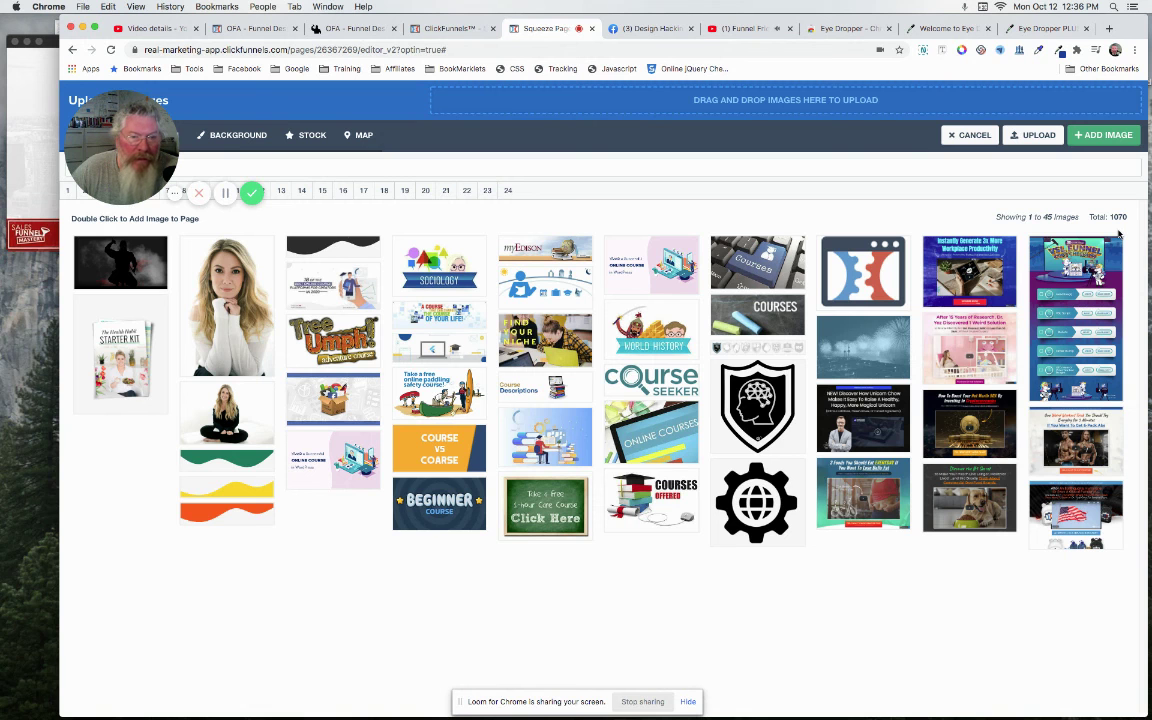
left_click(762, 498)
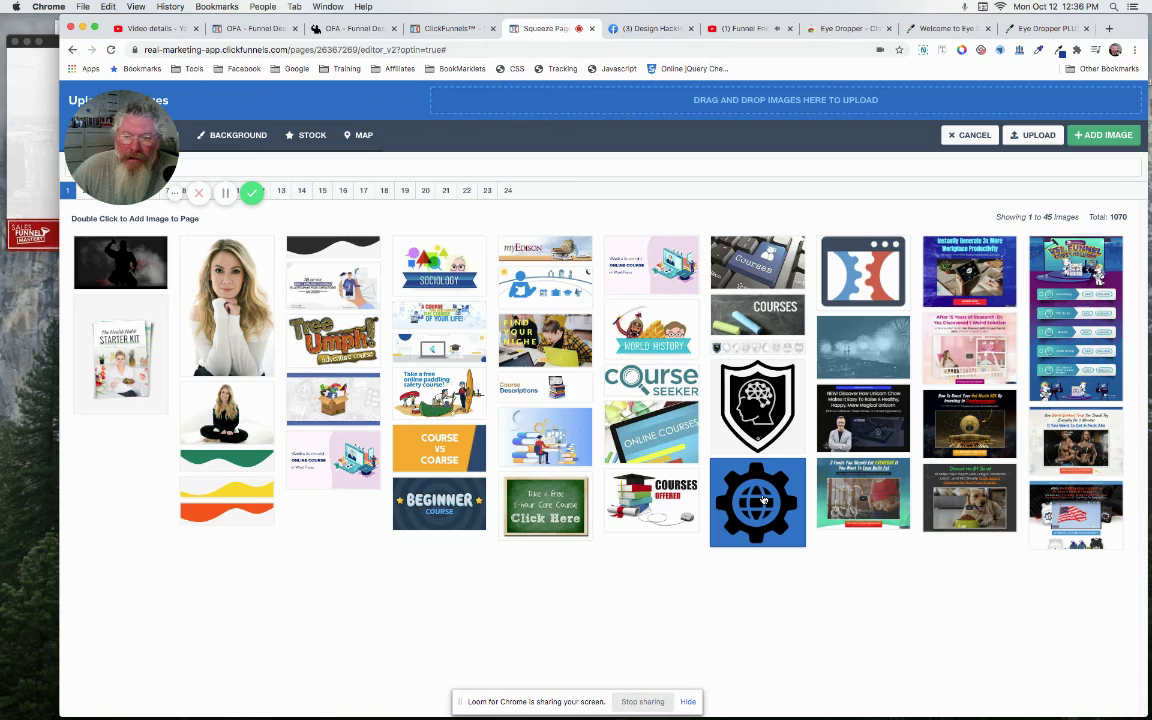
double_click(762, 498)
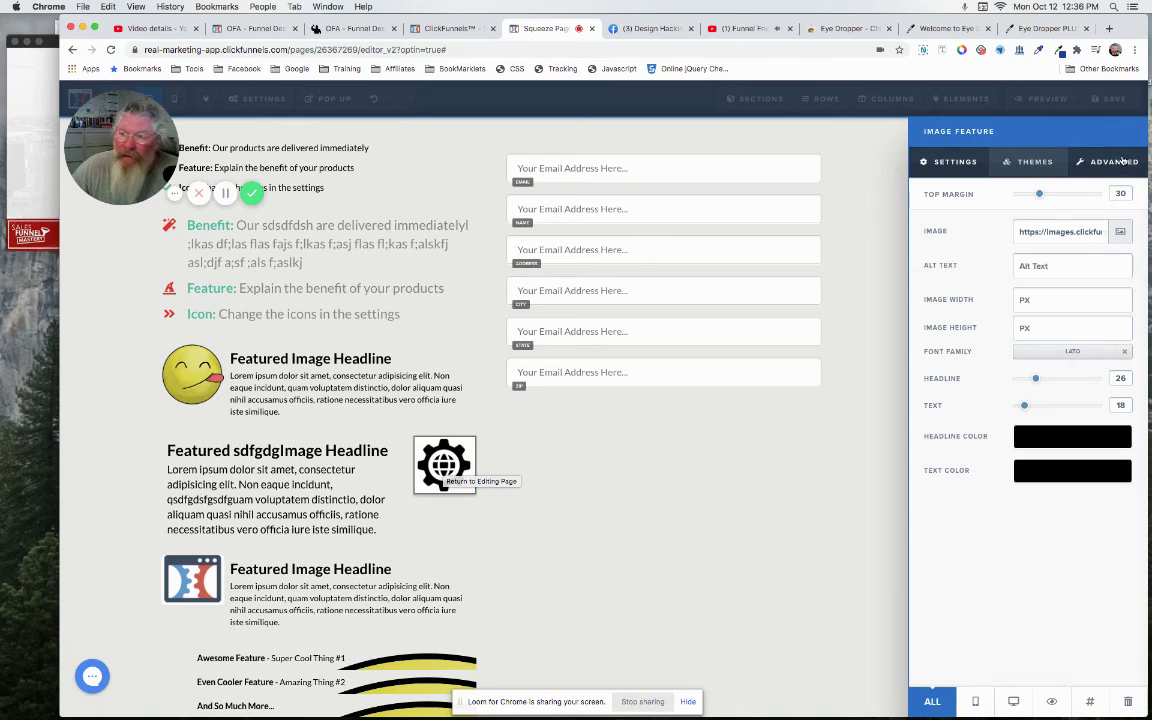
Apply the last theme in the list, the plain one without border or shadow, to the gear icon's image feature
left_click(1048, 163)
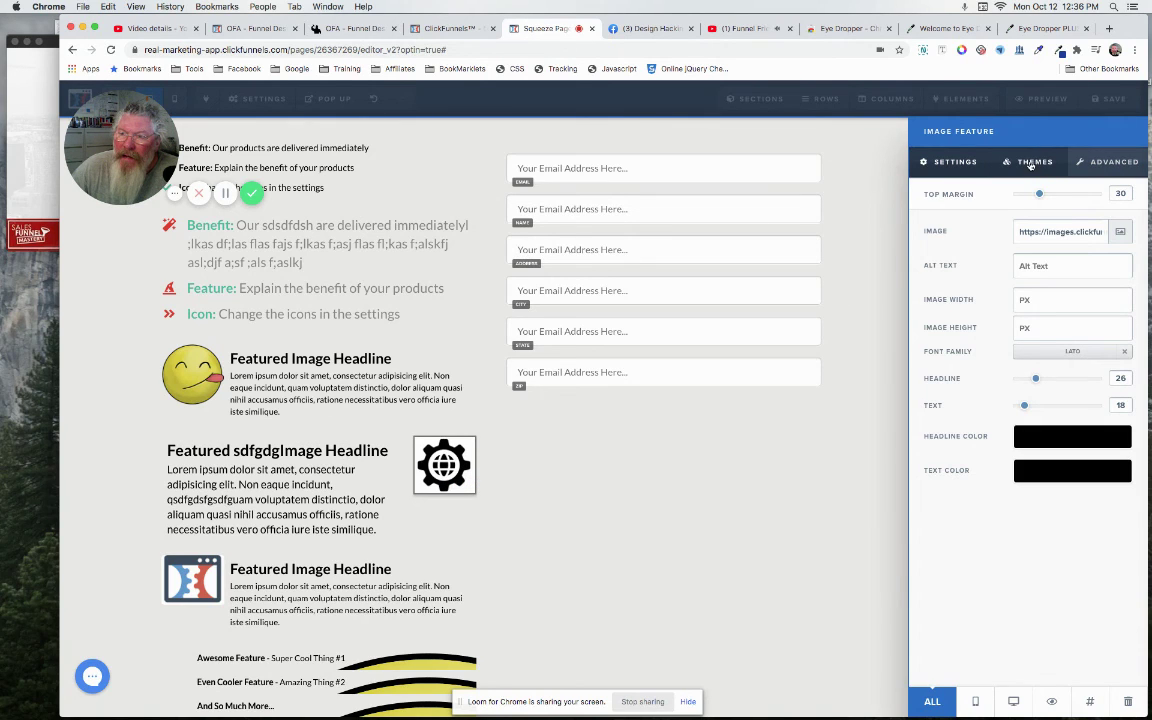
scroll(1054, 277, "down", 2)
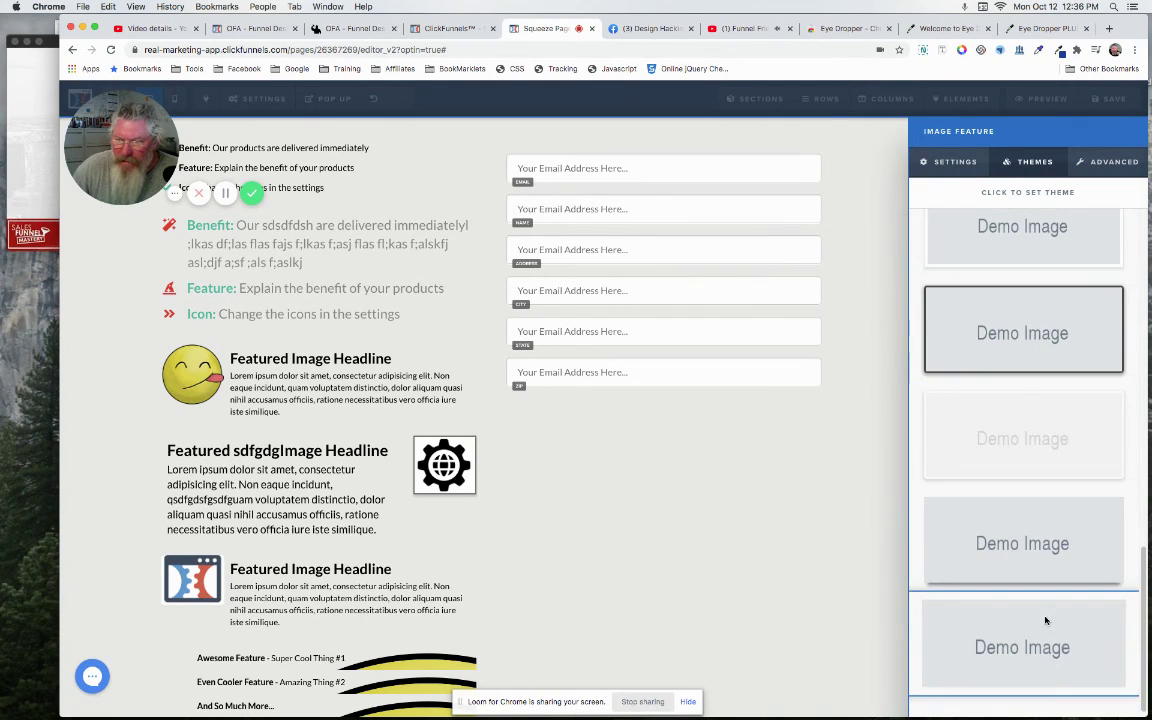
left_click(1045, 620)
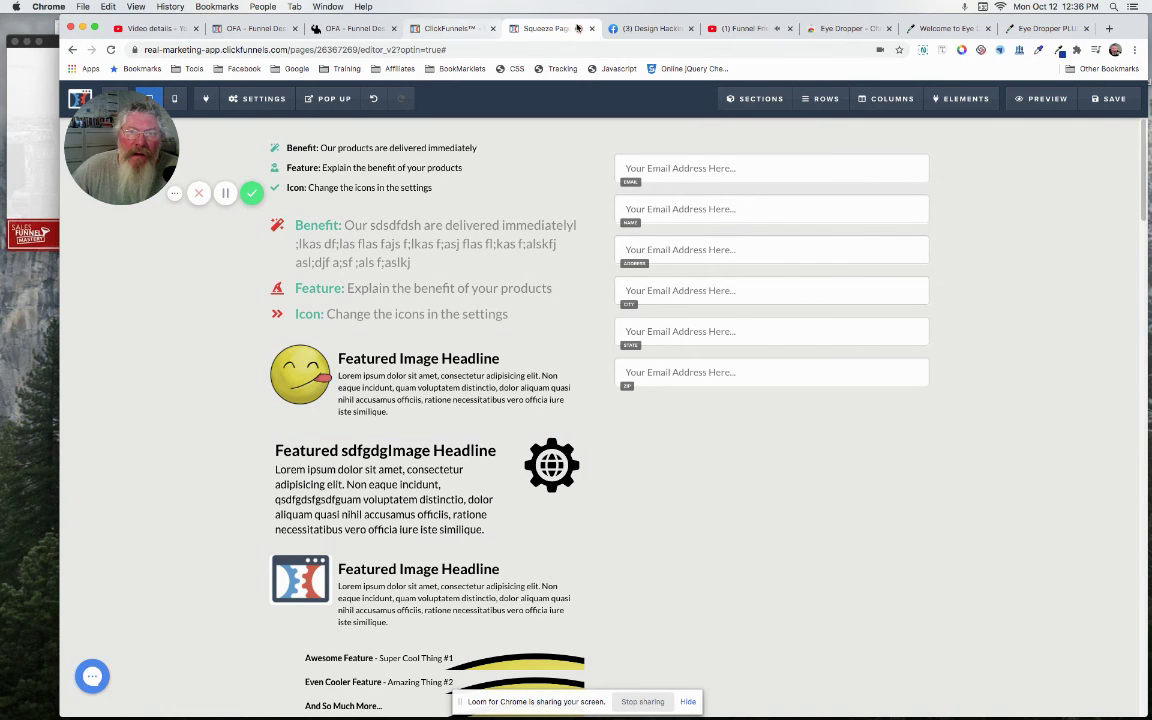
Switch to the Design Hacking For Funnels group on Facebook to view the post about placing icon images next to wording
left_click(652, 28)
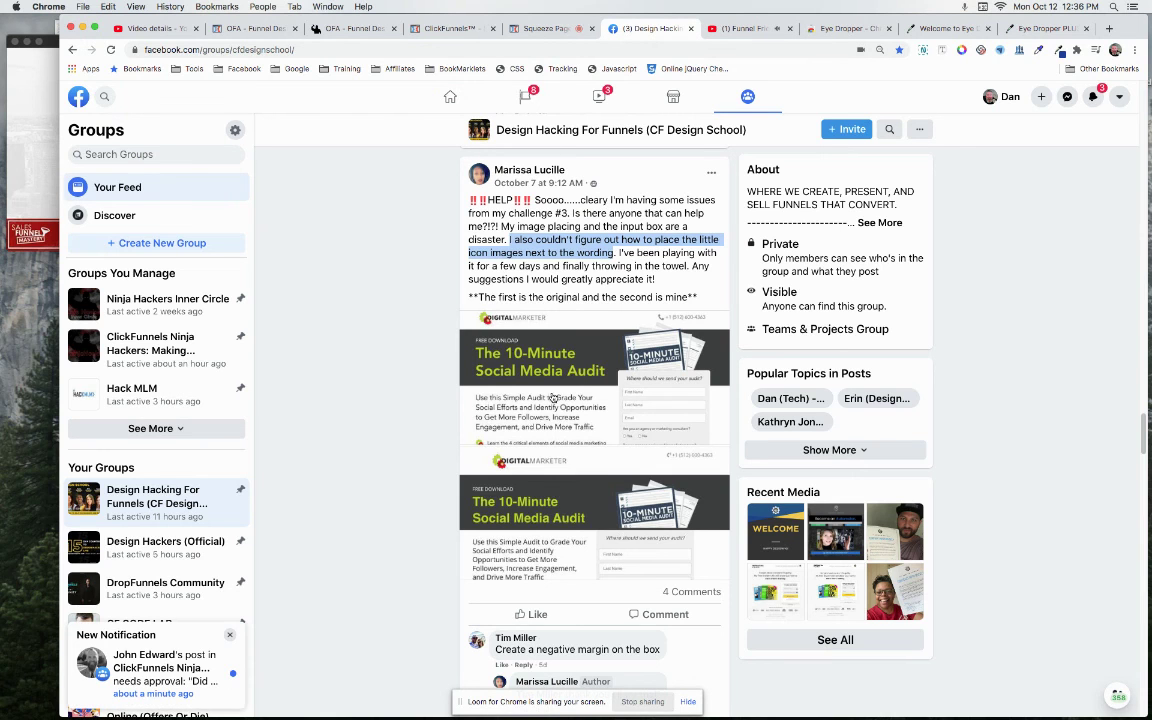